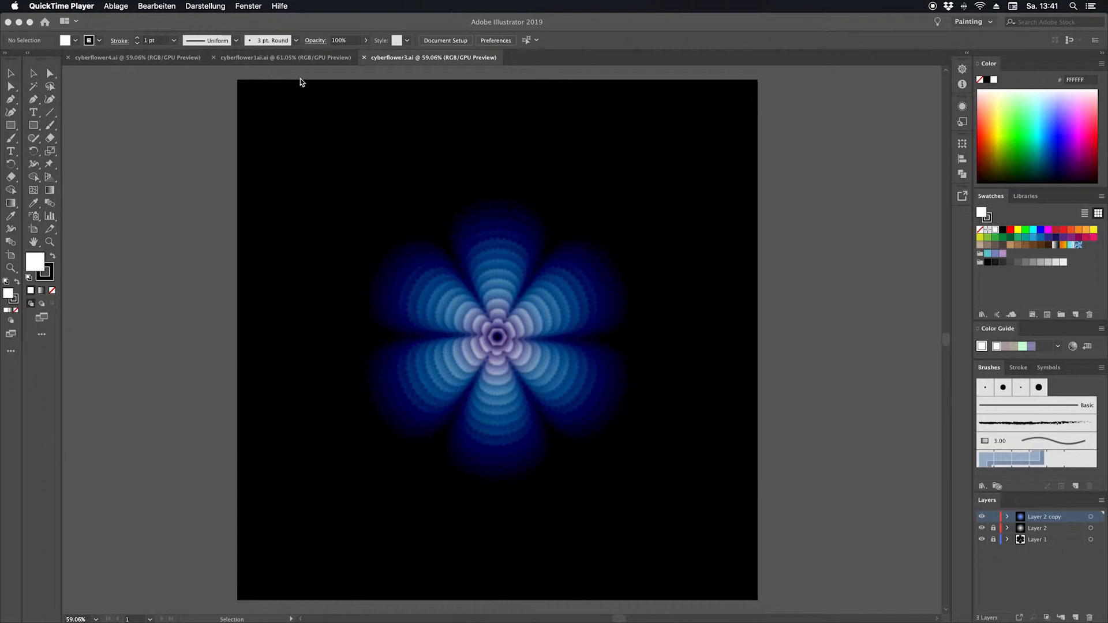
- Look through the finished flower artworks in cyberflower1ai.ai, cyberflower4.ai and cyberflower3.ai
{"action": "left_click", "coordinate": [289, 56]}
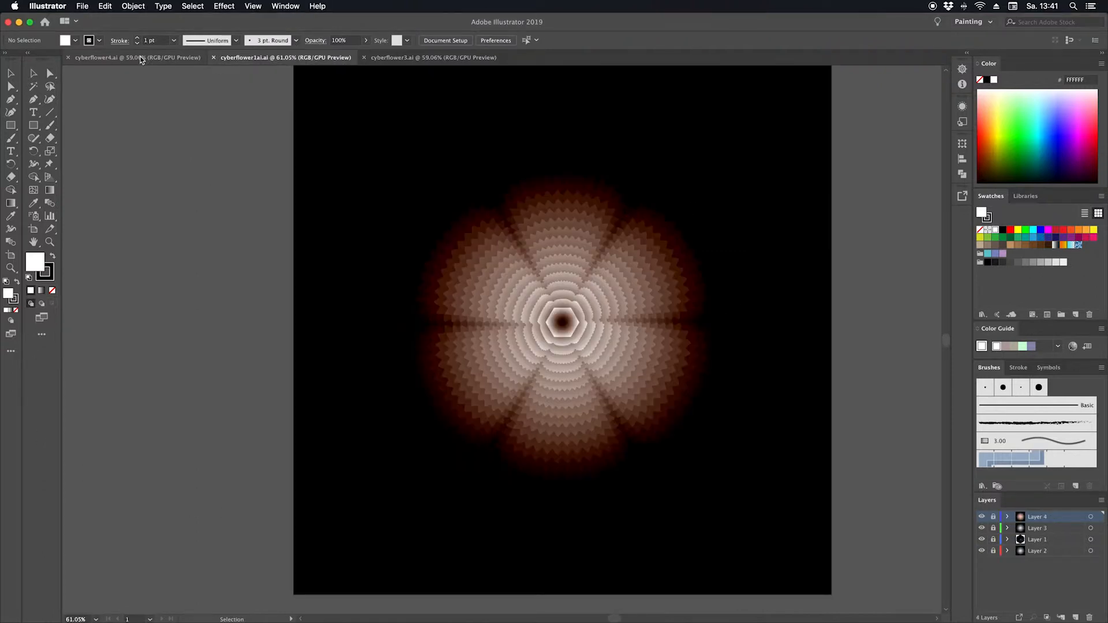
{"action": "left_click", "coordinate": [141, 58]}
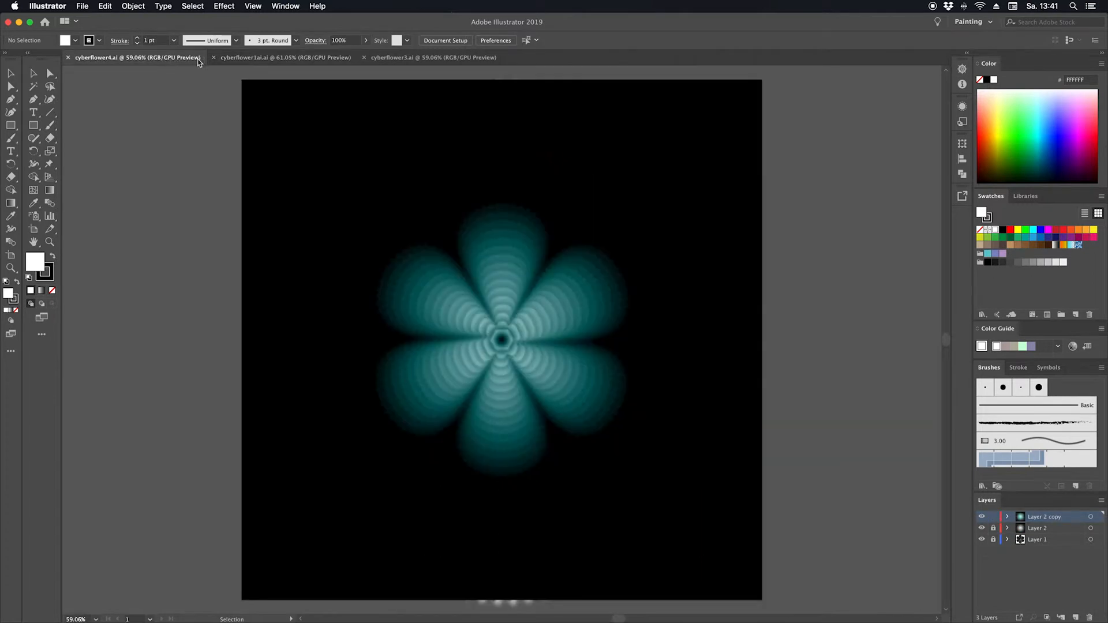
{"action": "left_click", "coordinate": [439, 58]}
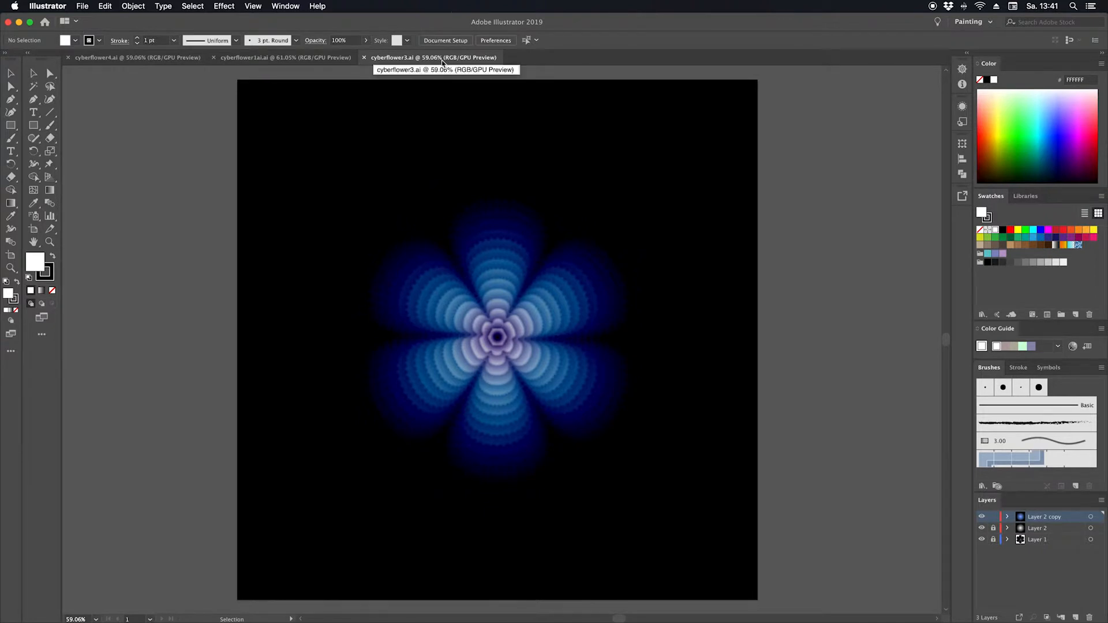
- Create a new 15 x 15 in RGB document with one artboard
{"action": "left_click", "coordinate": [84, 7]}
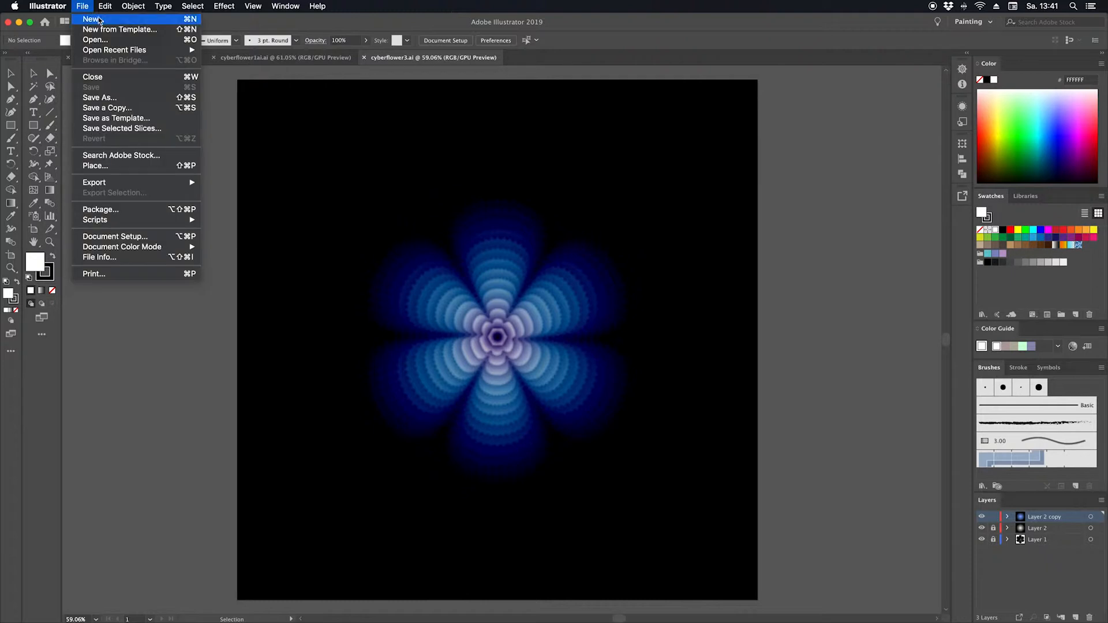
{"action": "left_click", "coordinate": [99, 21]}
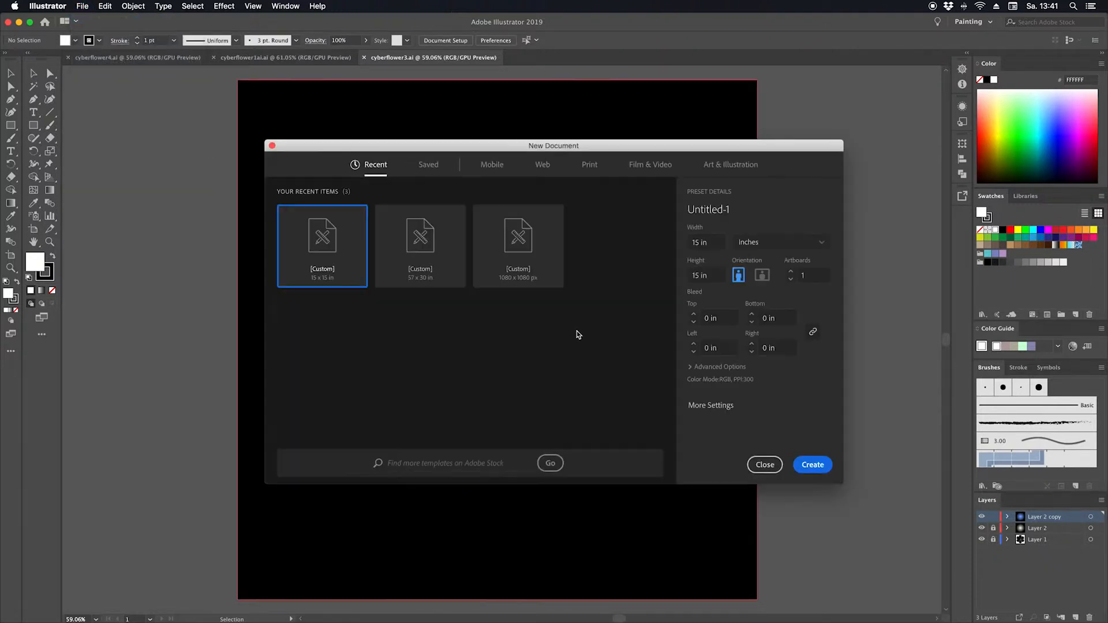
{"action": "left_click", "coordinate": [813, 465]}
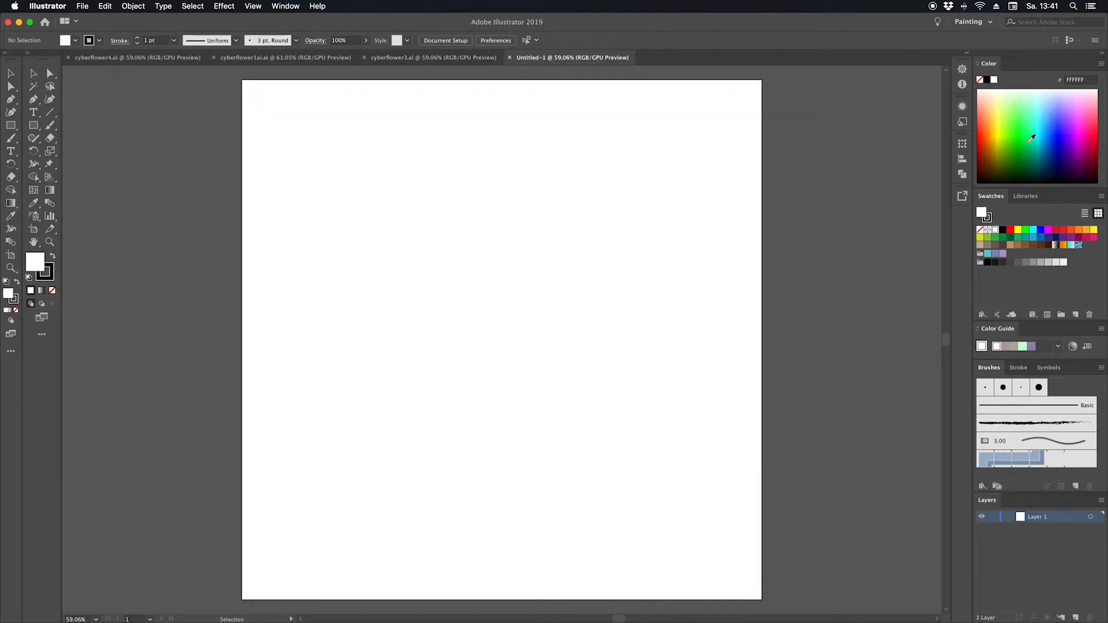
- Place a six-sided polygon with a 0.6944 in radius at the centre of the artboard
{"action": "left_click", "coordinate": [34, 127]}
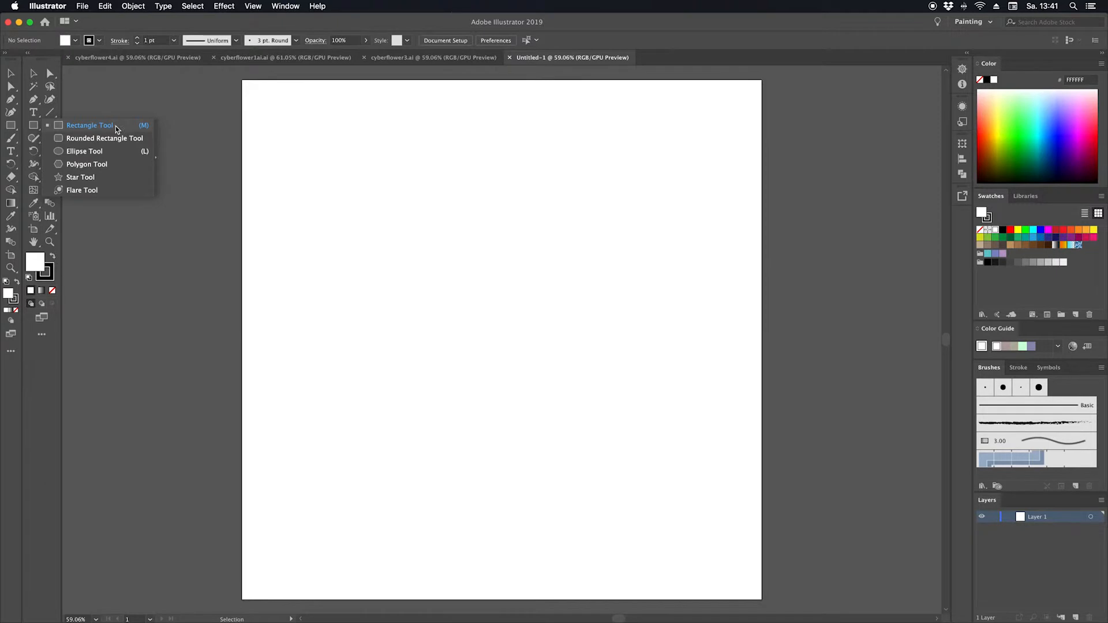
{"action": "left_click", "coordinate": [92, 167]}
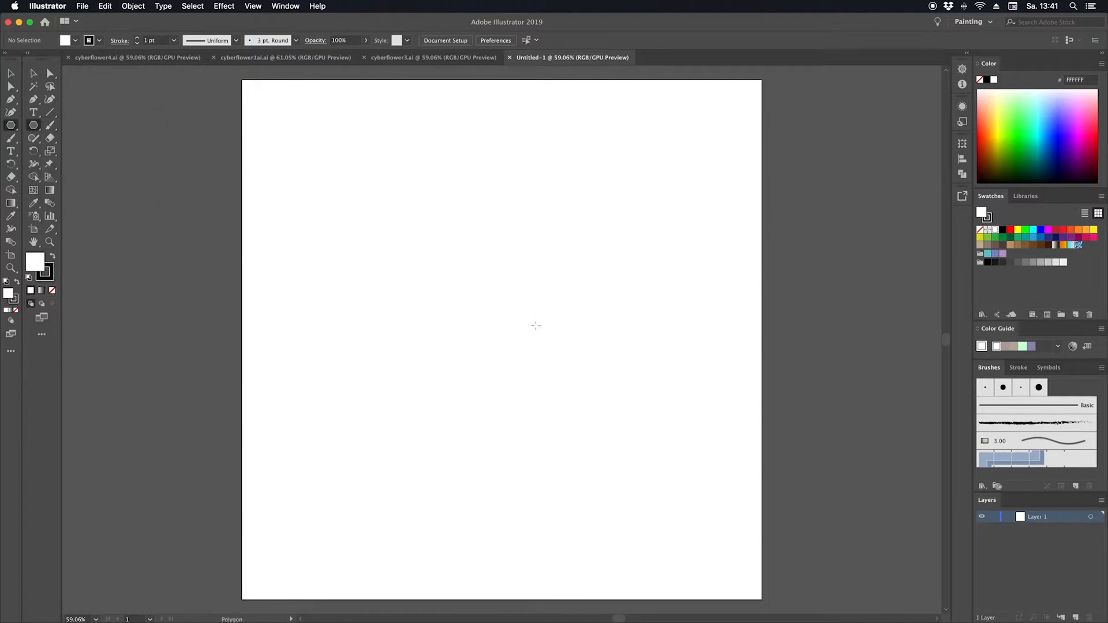
{"action": "left_click", "coordinate": [501, 339]}
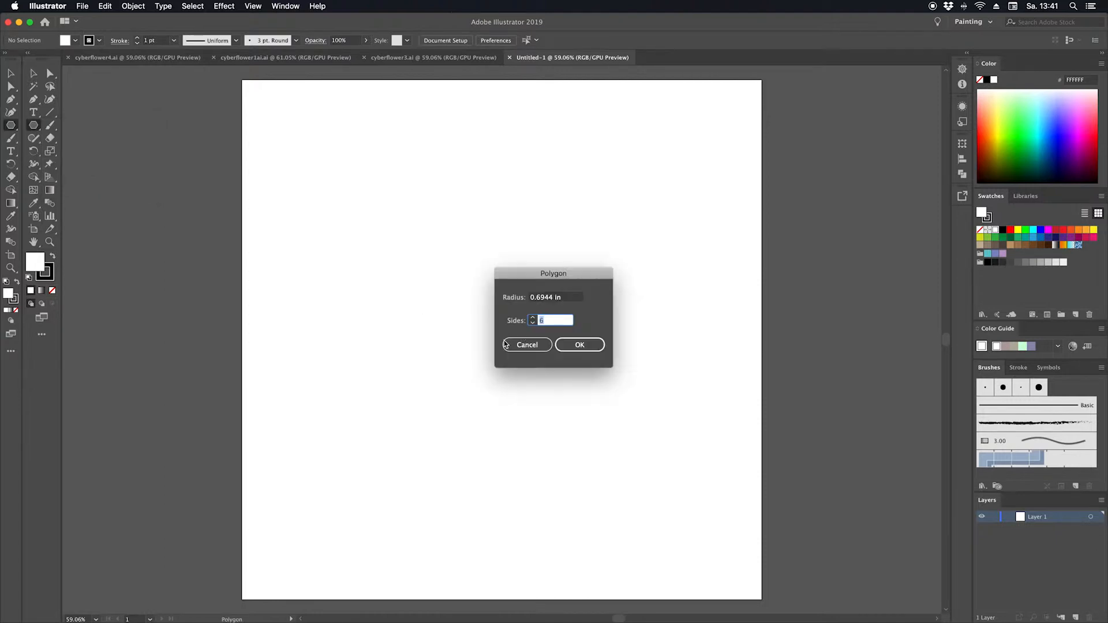
{"action": "left_click", "coordinate": [593, 346]}
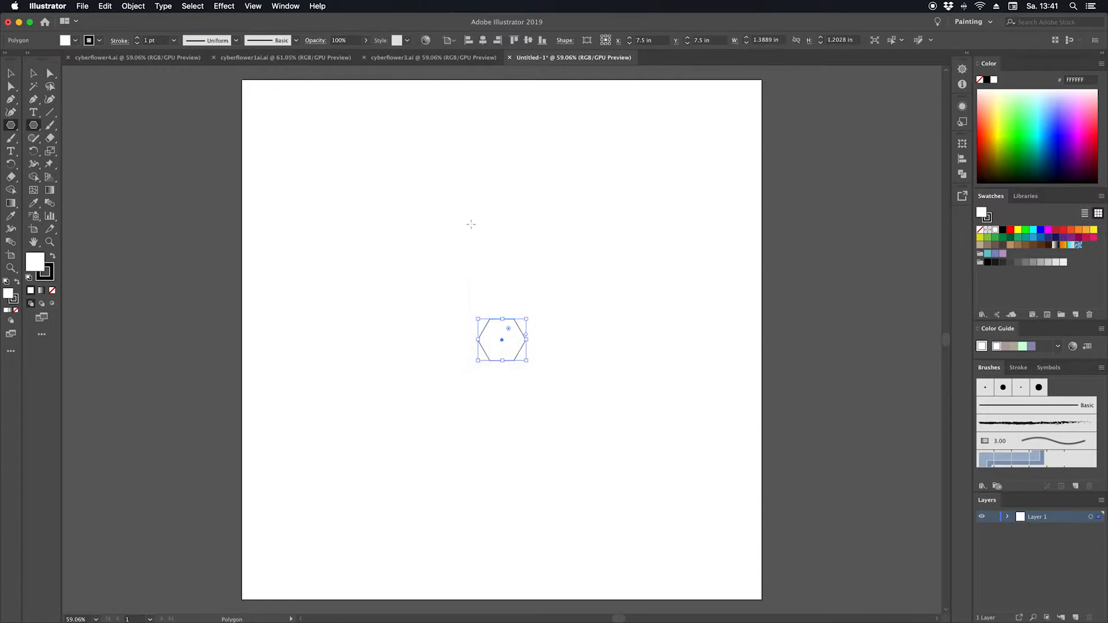
- Remove the hexagon's stroke and fill it with a white-to-black radial gradient
{"action": "left_click", "coordinate": [53, 255]}
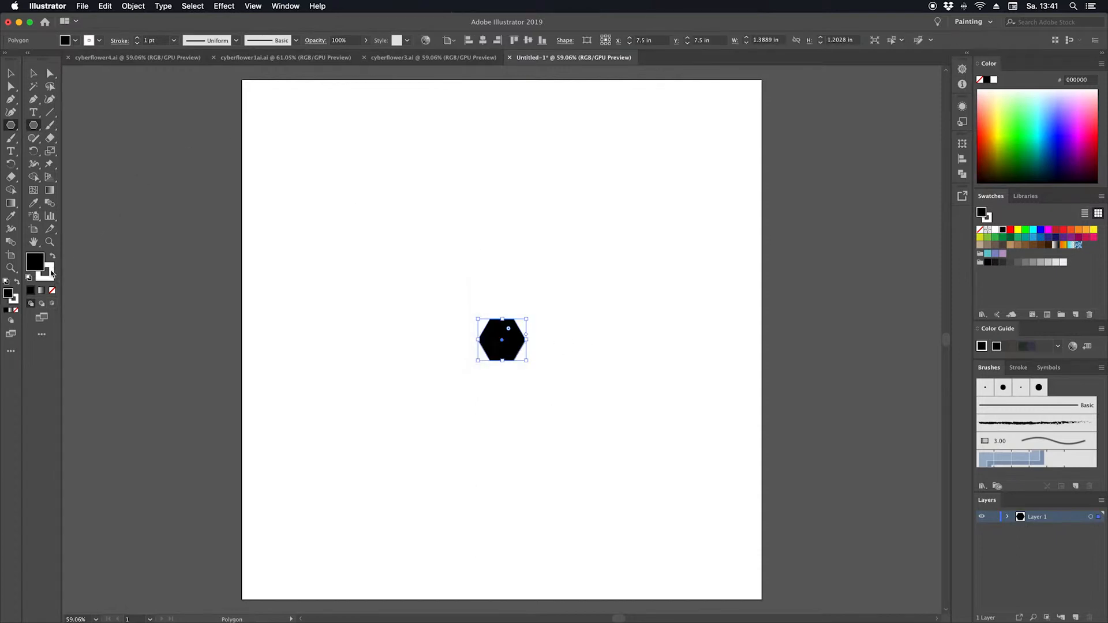
{"action": "left_click", "coordinate": [52, 292]}
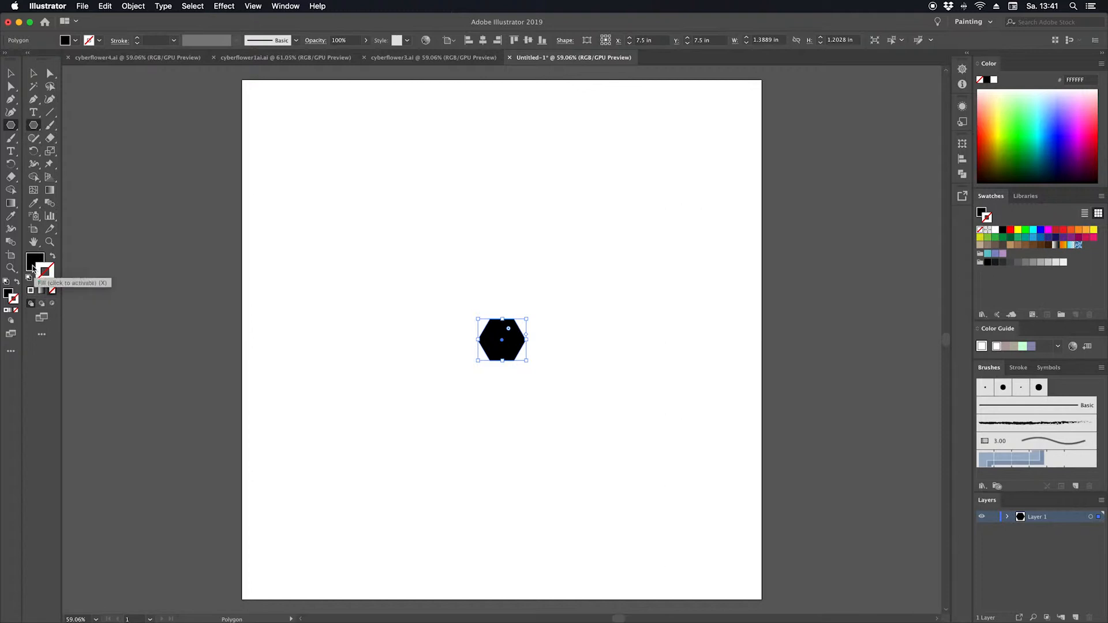
{"action": "left_click", "coordinate": [40, 264]}
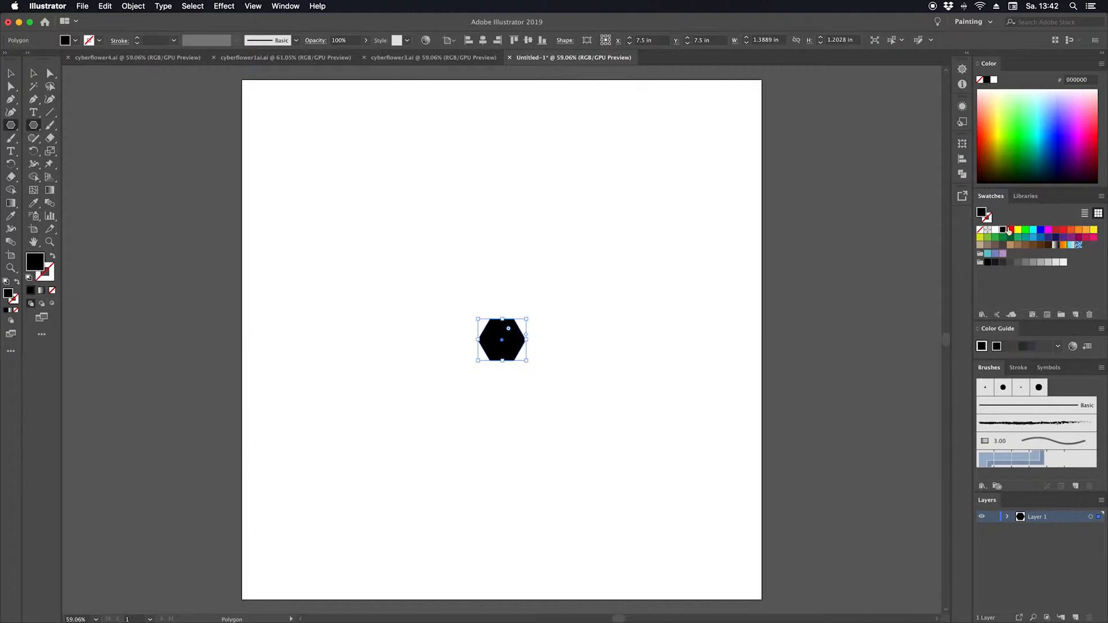
{"action": "left_click", "coordinate": [1055, 245]}
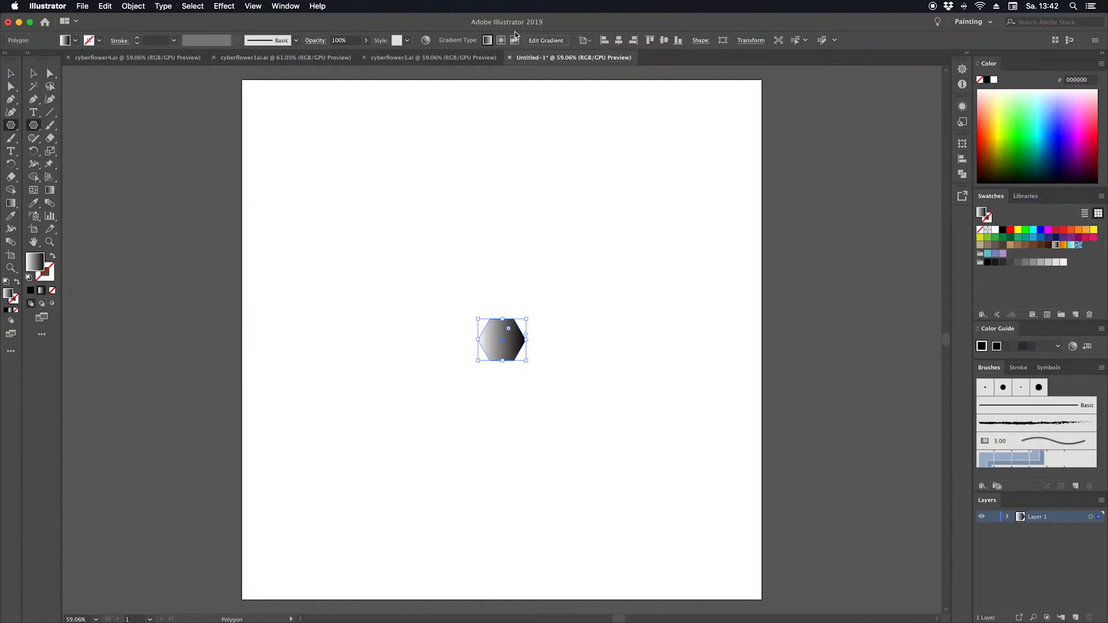
{"action": "left_click", "coordinate": [500, 40]}
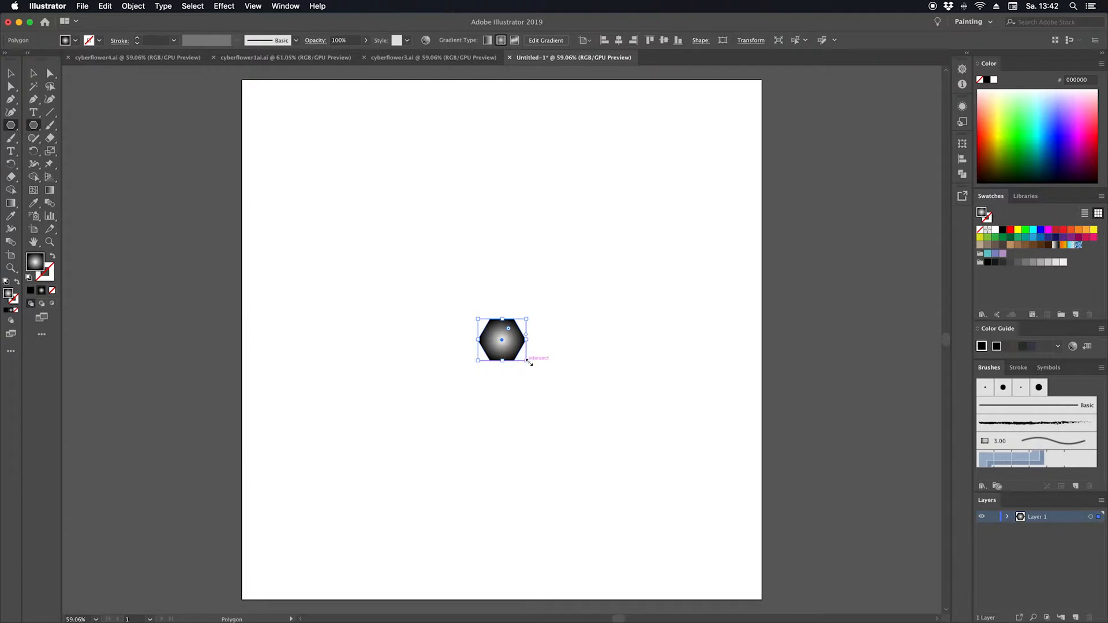
- Enlarge the hexagon from its centre to about 12.9 in wide and add a tiny scaled-down copy at its centre
{"action": "left_click_drag", "start_coordinate": [529, 362], "coordinate": [725, 559]}
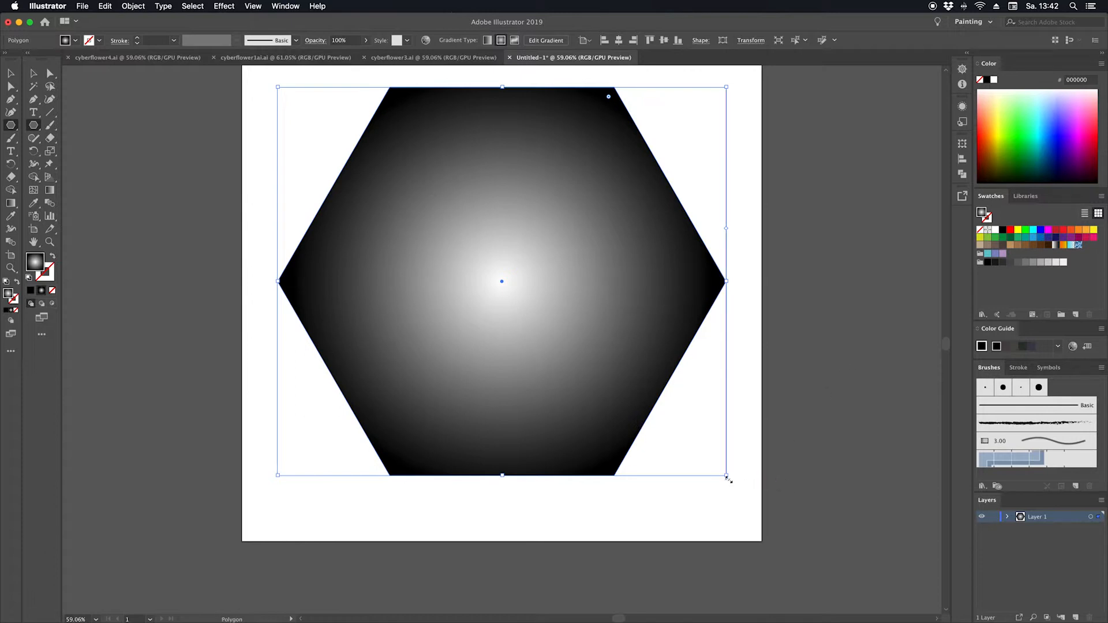
{"action": "left_click_drag", "start_coordinate": [727, 475], "coordinate": [510, 314]}
- Bloat the large hexagon by 35% with the Pucker & Bloat effect and expand its appearance
{"action": "left_click", "coordinate": [11, 72]}
{"action": "left_click", "coordinate": [398, 184]}
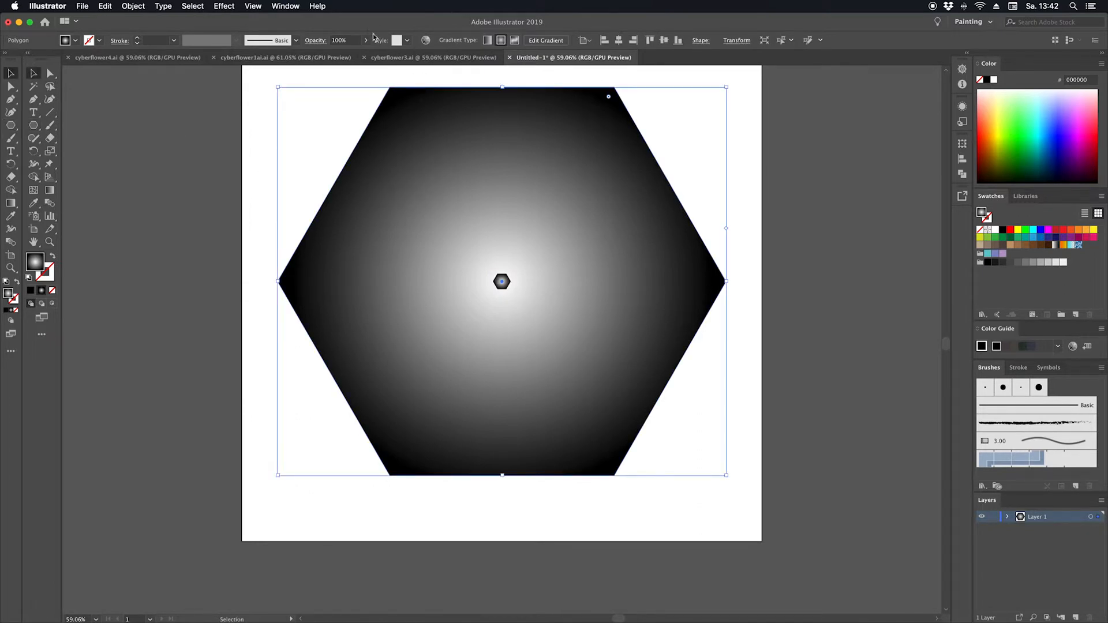
{"action": "left_click", "coordinate": [224, 6]}
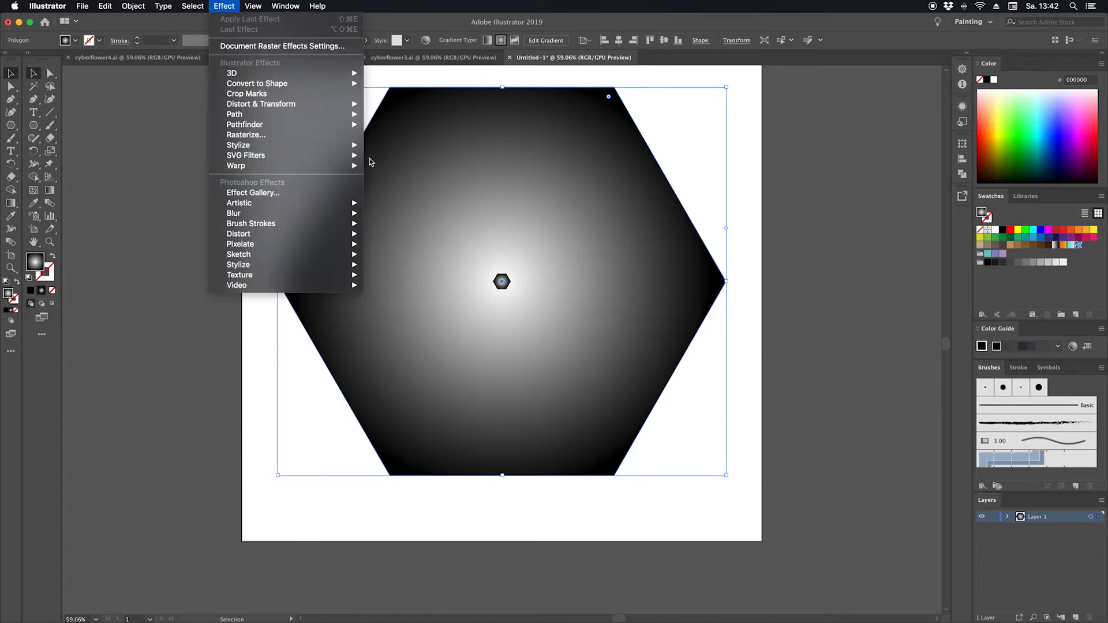
{"action": "mouse_move", "coordinate": [338, 105]}
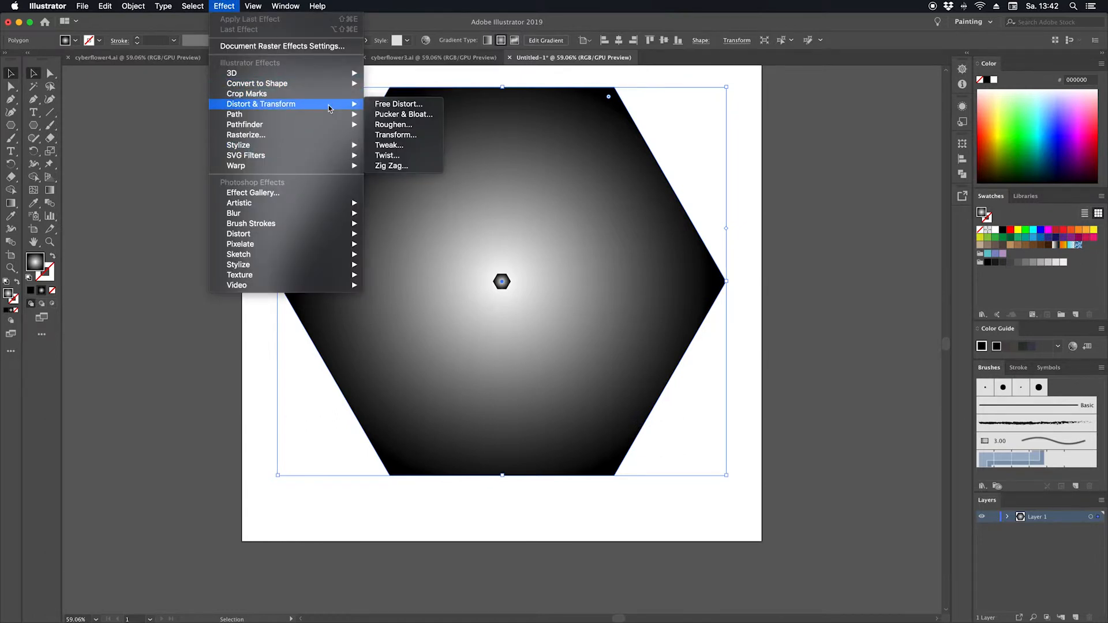
{"action": "left_click", "coordinate": [401, 114]}
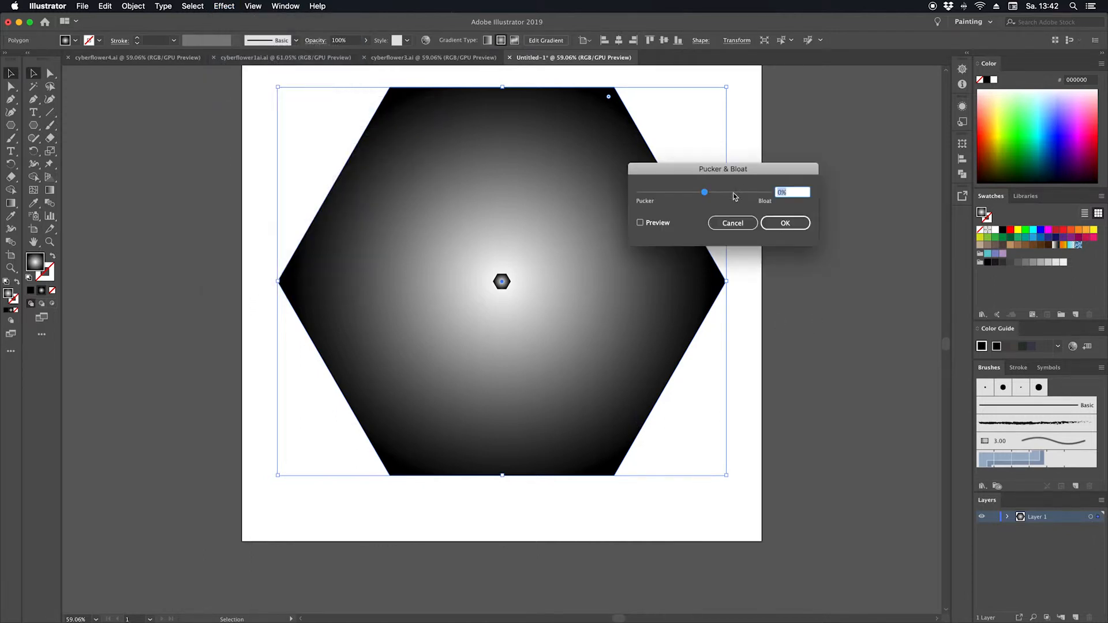
{"action": "left_click", "coordinate": [640, 222]}
{"action": "mouse_move", "coordinate": [707, 197]}
{"action": "left_mouse_down"}
{"action": "mouse_move", "coordinate": [693, 200]}
{"action": "mouse_move", "coordinate": [719, 200]}
{"action": "left_mouse_up"}
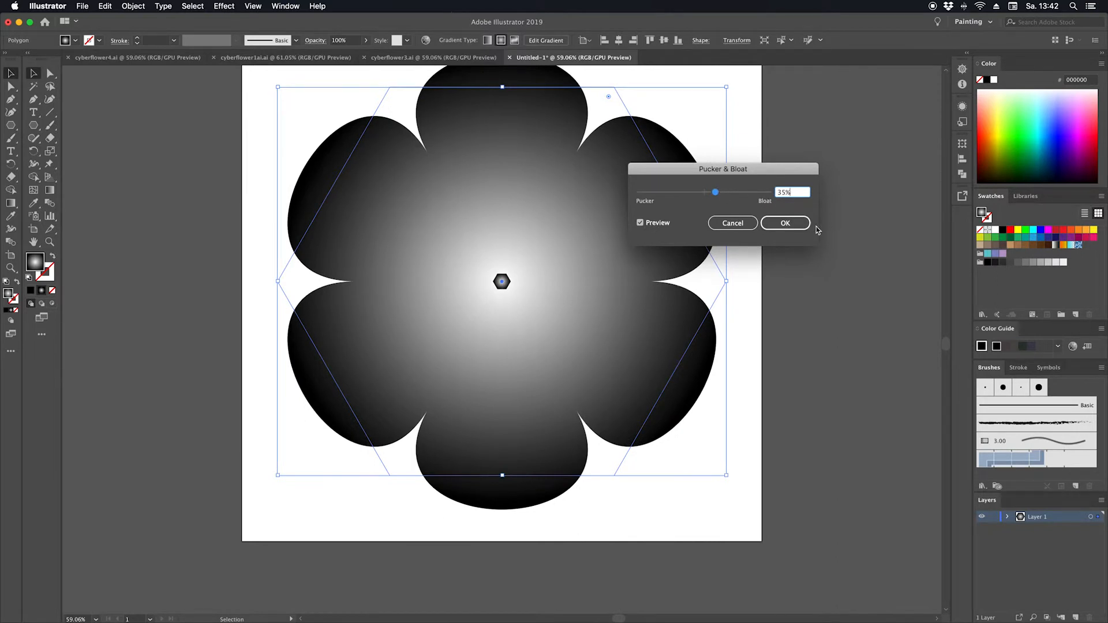
{"action": "left_click", "coordinate": [785, 223]}
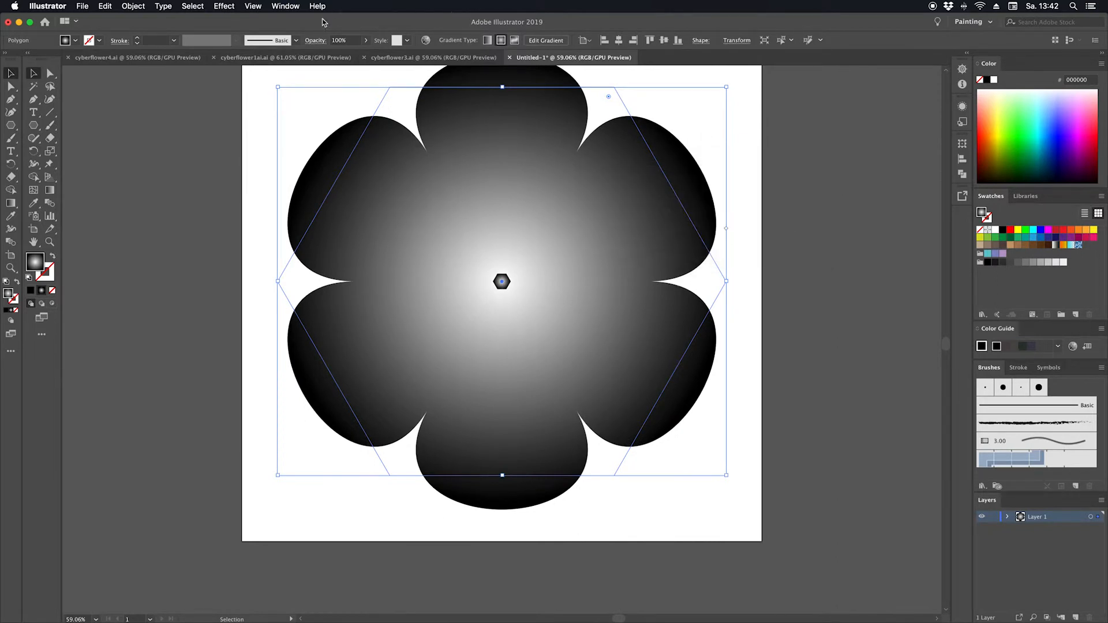
{"action": "left_click", "coordinate": [131, 7]}
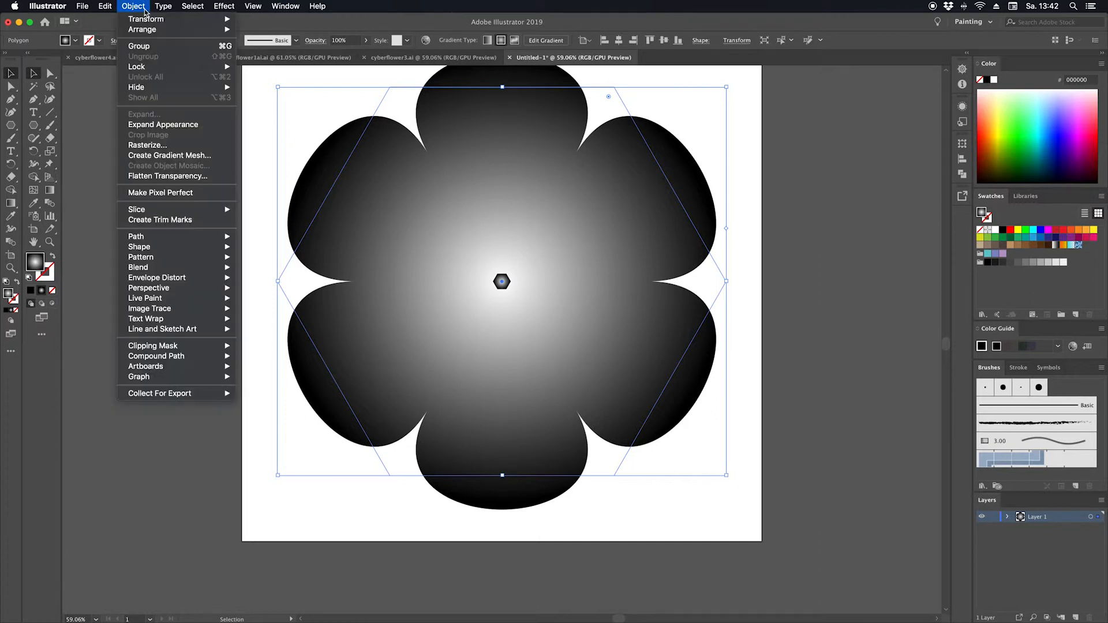
{"action": "left_click", "coordinate": [183, 125]}
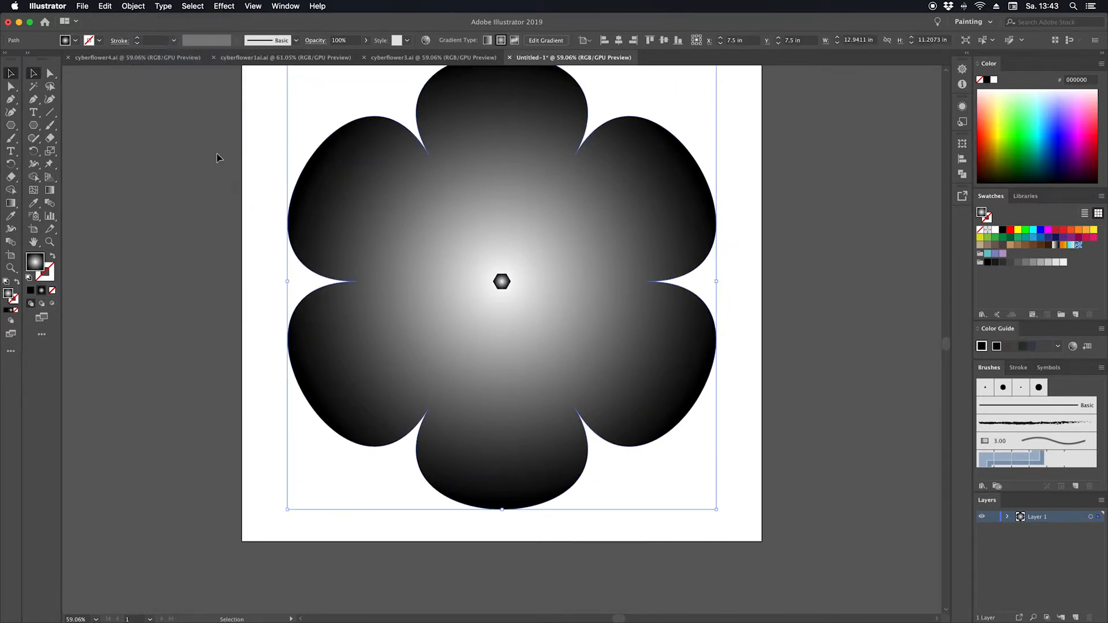
- Apply a Zig Zag effect to the large flower with 0.13 in absolute size, 35 ridges per segment and smooth points
{"action": "scroll", "coordinate": [731, 294], "scroll_direction": "up", "scroll_amount": 2}
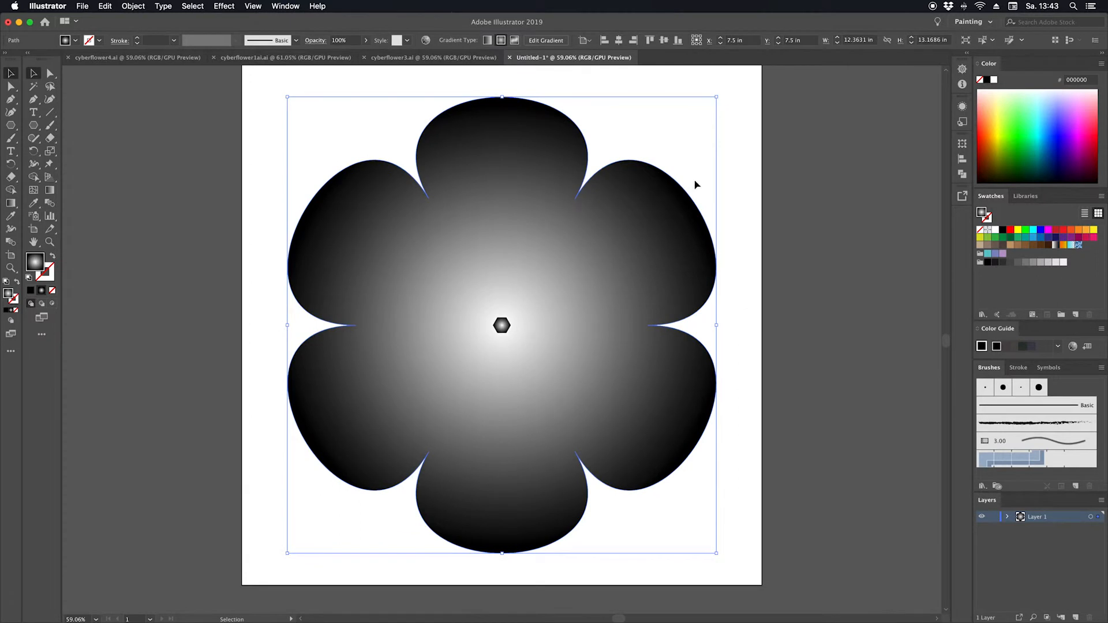
{"action": "left_click", "coordinate": [228, 6]}
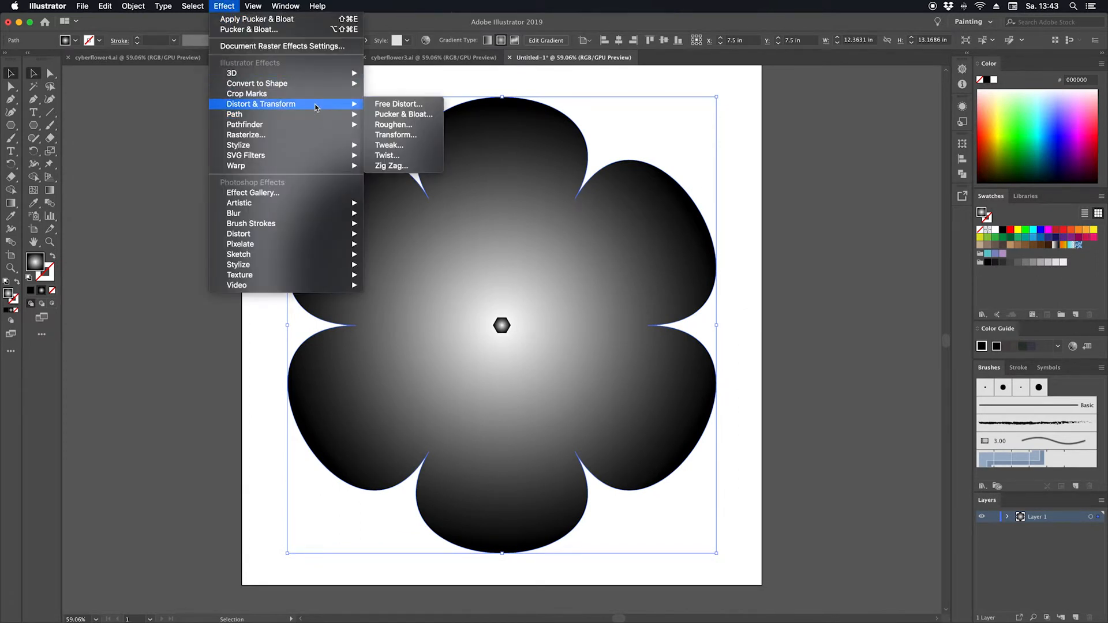
{"action": "left_click", "coordinate": [402, 167]}
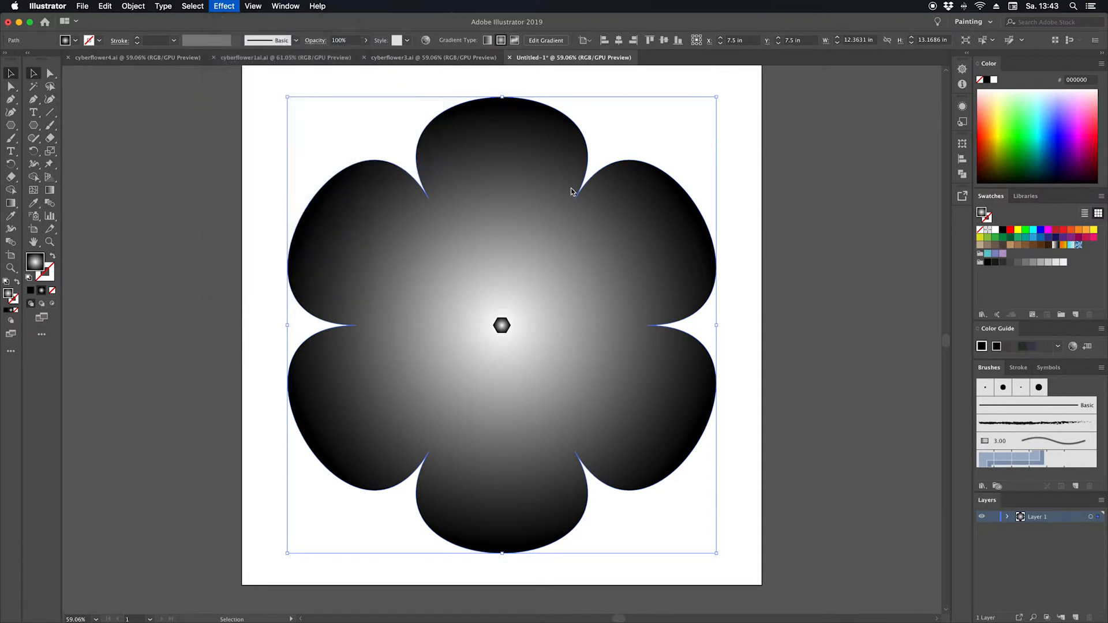
{"action": "left_click", "coordinate": [120, 206]}
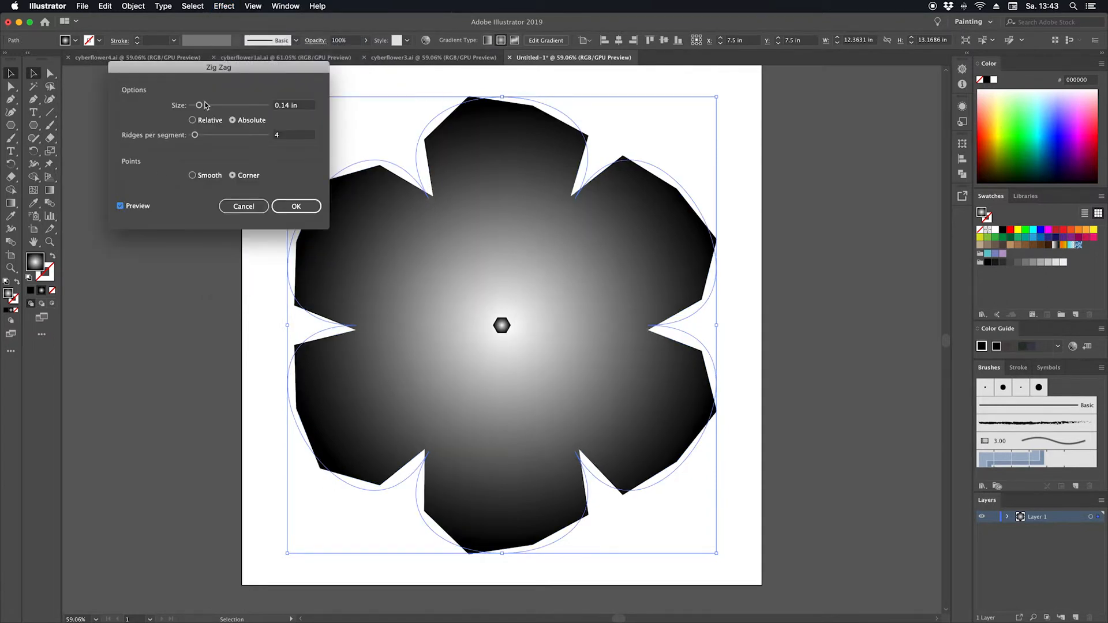
{"action": "mouse_move", "coordinate": [196, 137]}
{"action": "left_mouse_down"}
{"action": "mouse_move", "coordinate": [213, 138]}
{"action": "mouse_move", "coordinate": [204, 136]}
{"action": "left_mouse_up"}
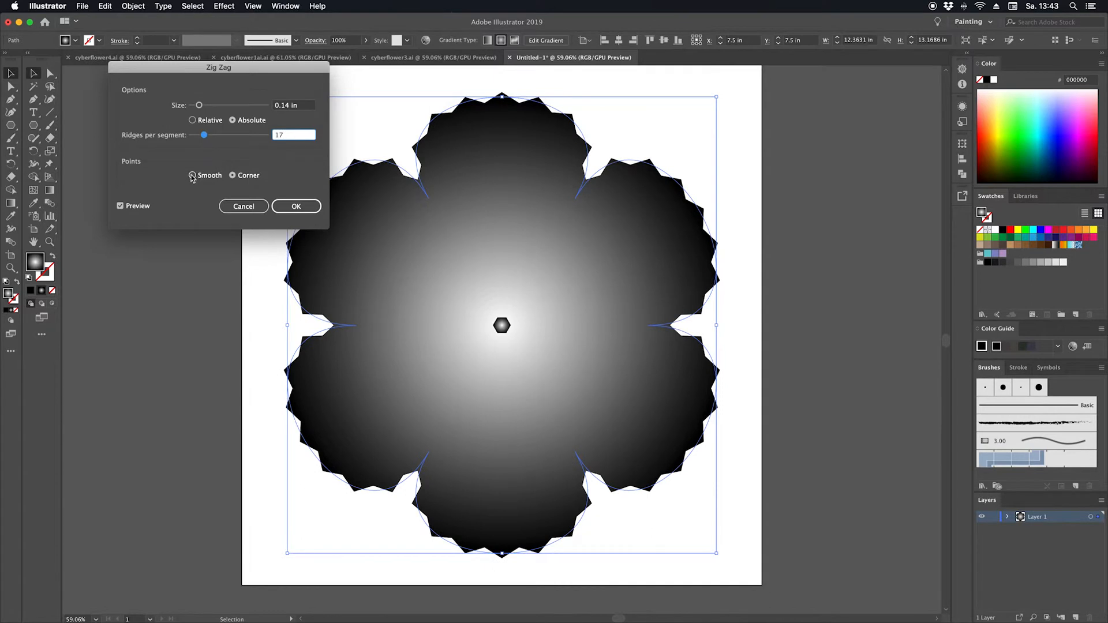
{"action": "left_click", "coordinate": [192, 176]}
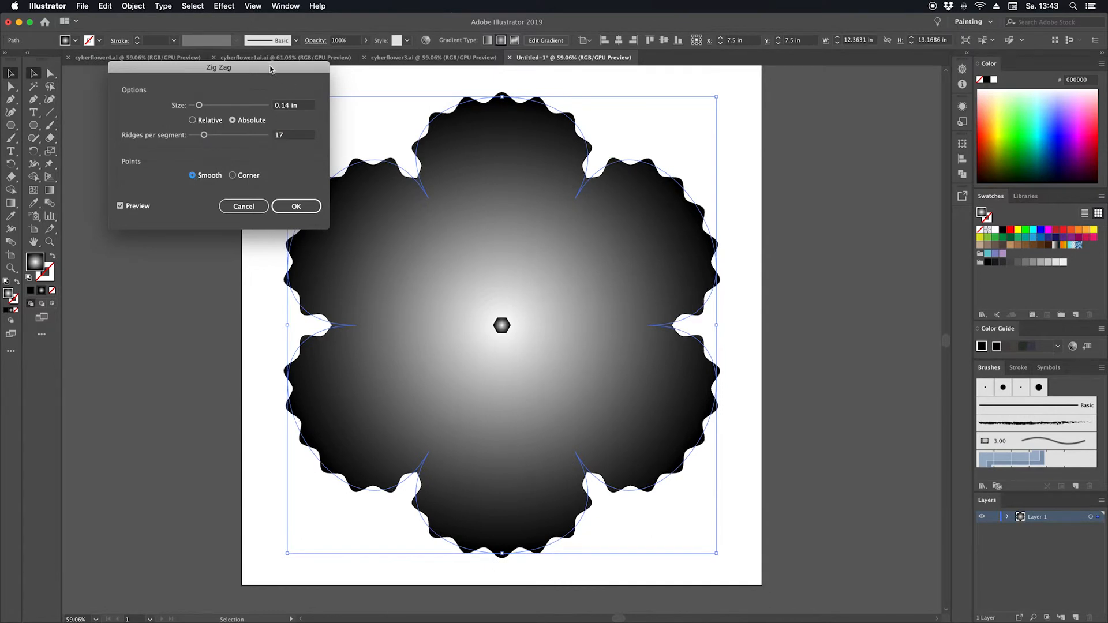
{"action": "left_click_drag", "start_coordinate": [272, 69], "coordinate": [219, 92]}
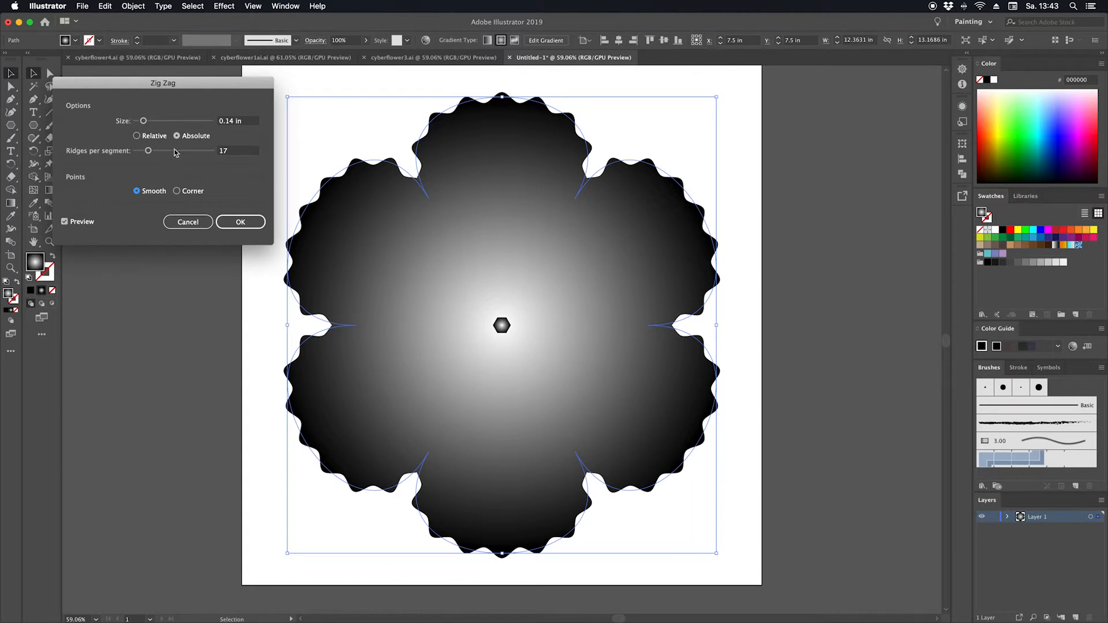
{"action": "left_click_drag", "start_coordinate": [143, 123], "coordinate": [162, 155]}
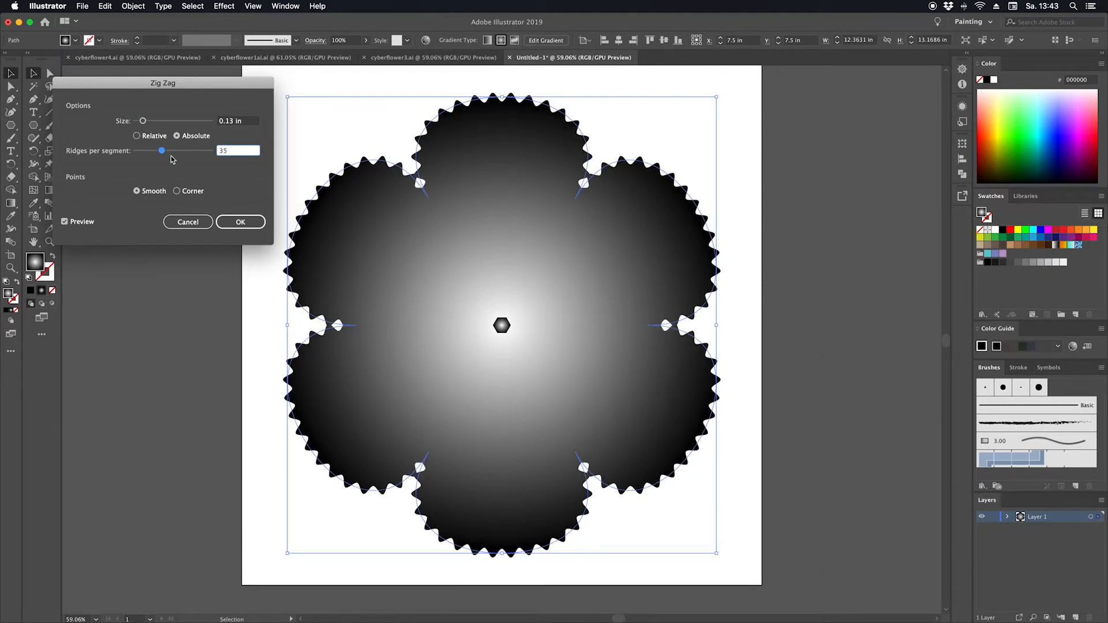
{"action": "left_click", "coordinate": [241, 221]}
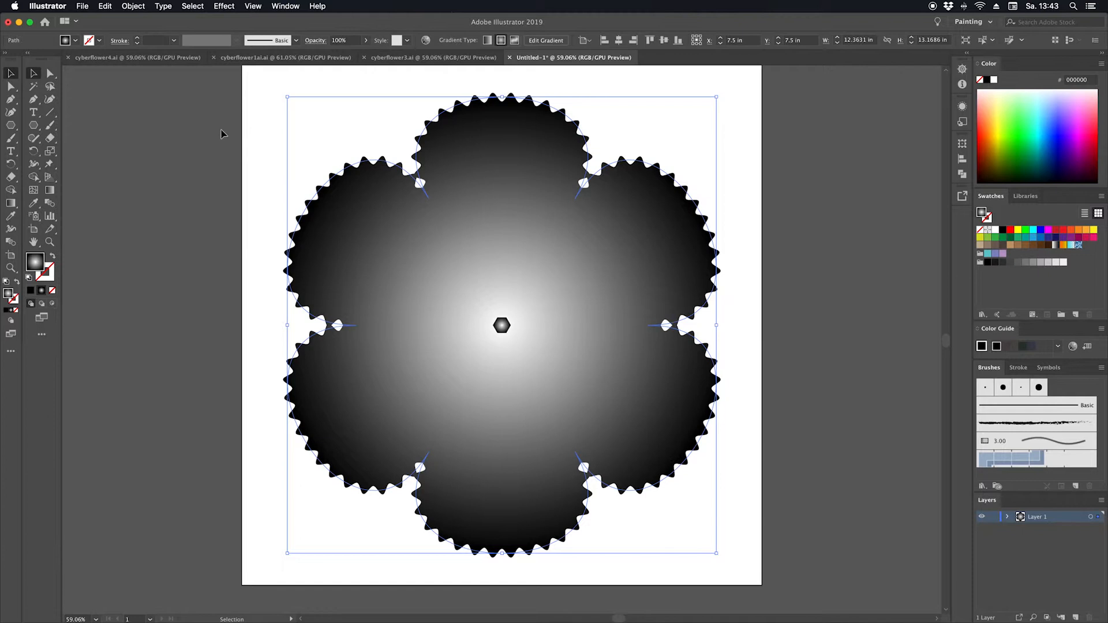
{"action": "left_click", "coordinate": [206, 186]}
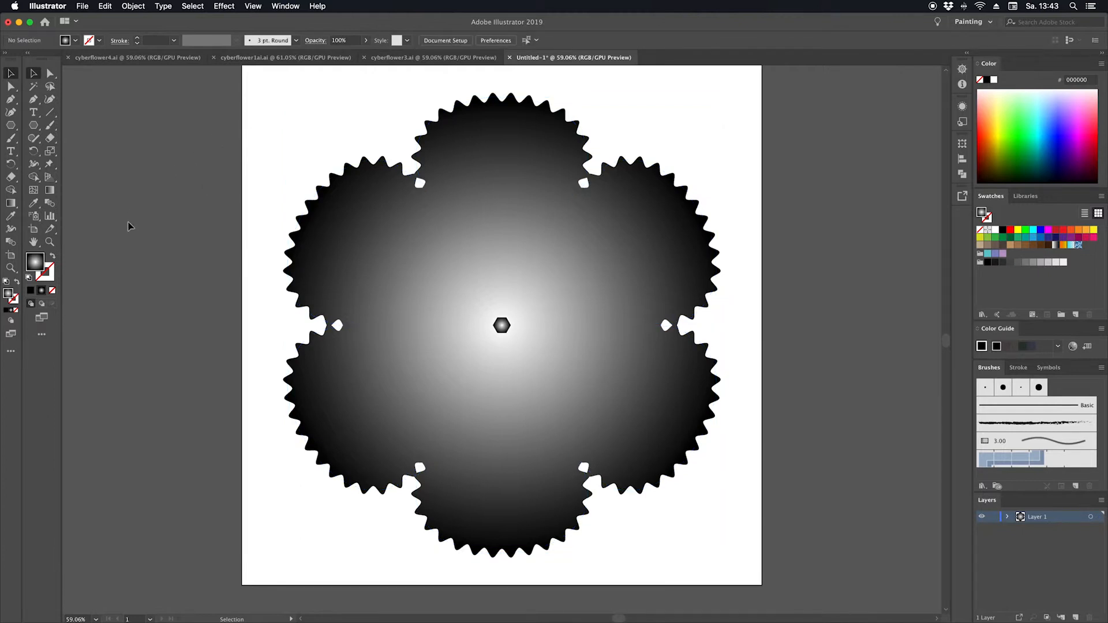
- Blend the large zigzag flower with the small central hexagon, using Specified Steps spacing with the preview turned on
{"action": "left_click", "coordinate": [49, 205]}
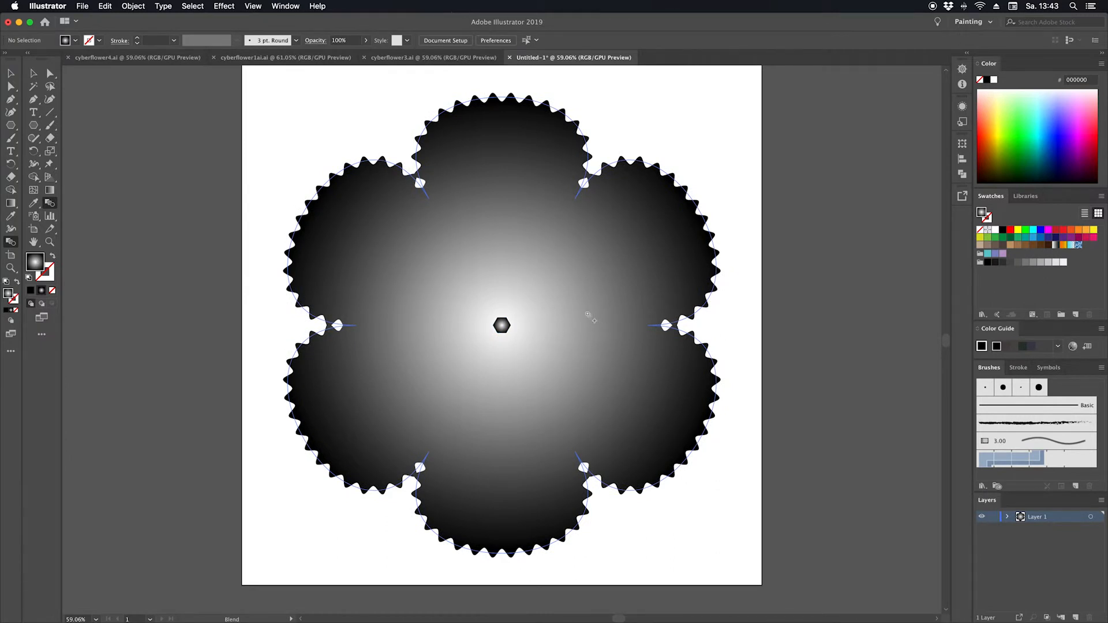
{"action": "left_click", "coordinate": [588, 315]}
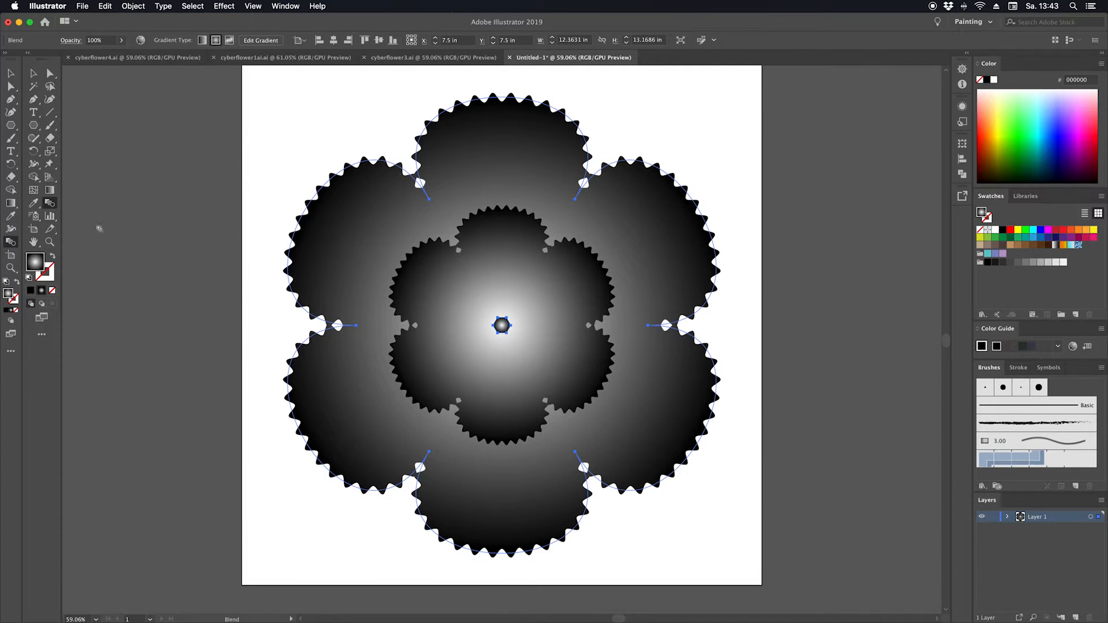
{"action": "double_click", "coordinate": [51, 204]}
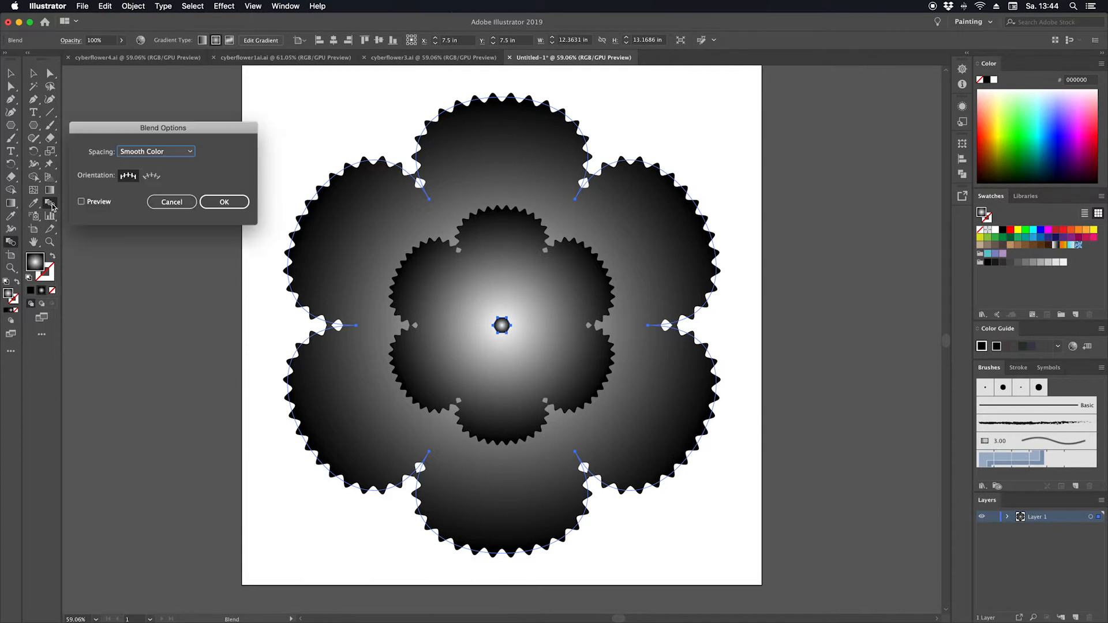
{"action": "left_click", "coordinate": [170, 153]}
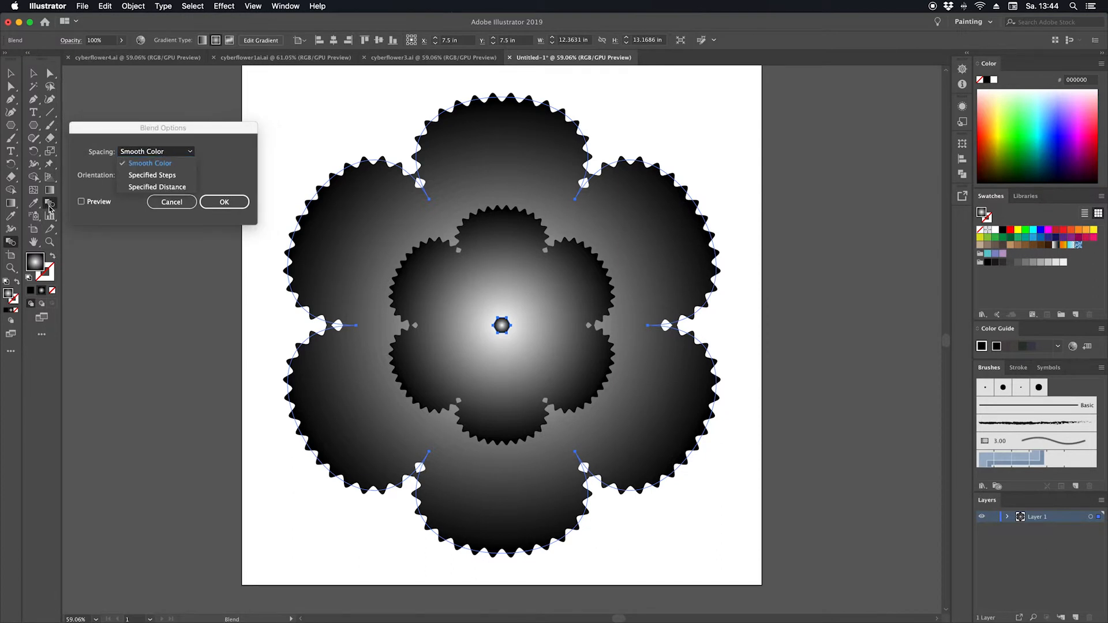
{"action": "left_click", "coordinate": [153, 177]}
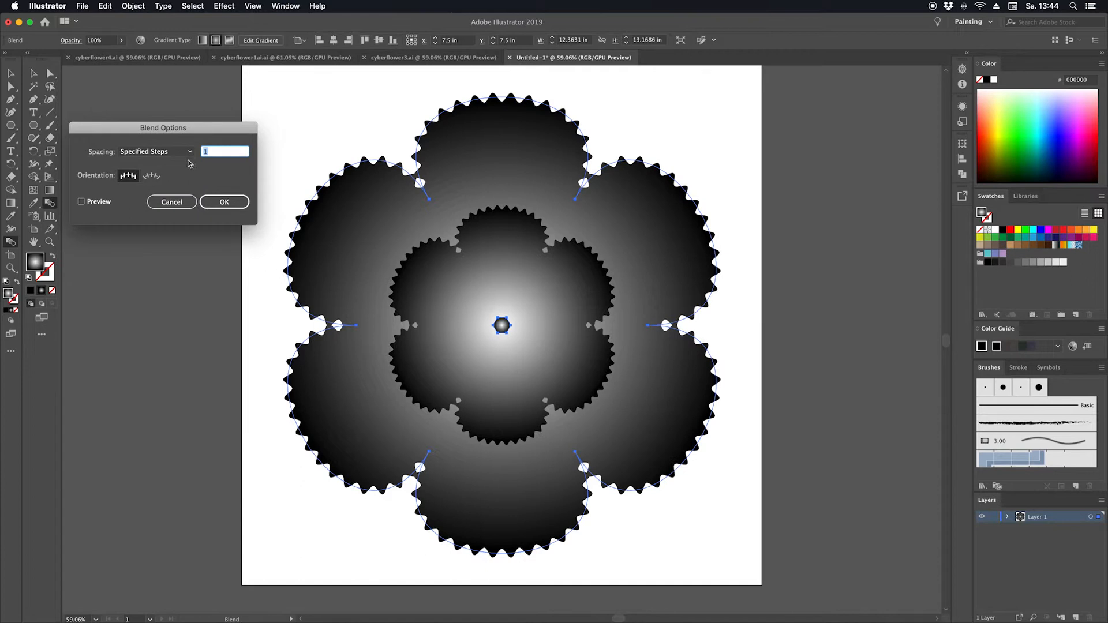
{"action": "left_click", "coordinate": [82, 203]}
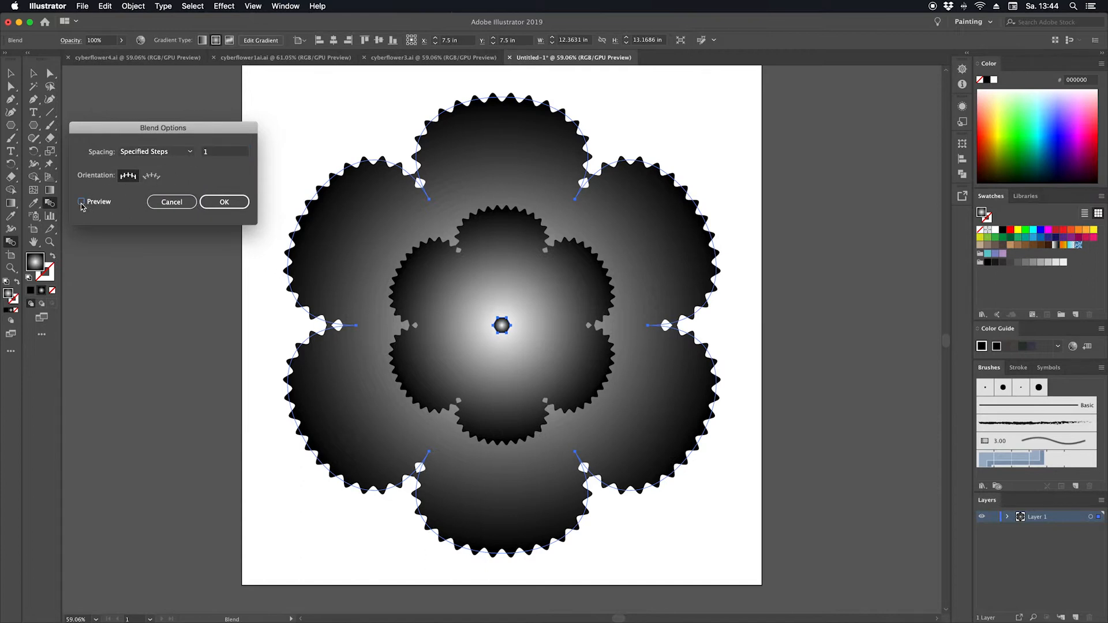
- Set the blend between the flower and the hexagon to 25 specified steps
{"action": "left_click", "coordinate": [214, 154]}
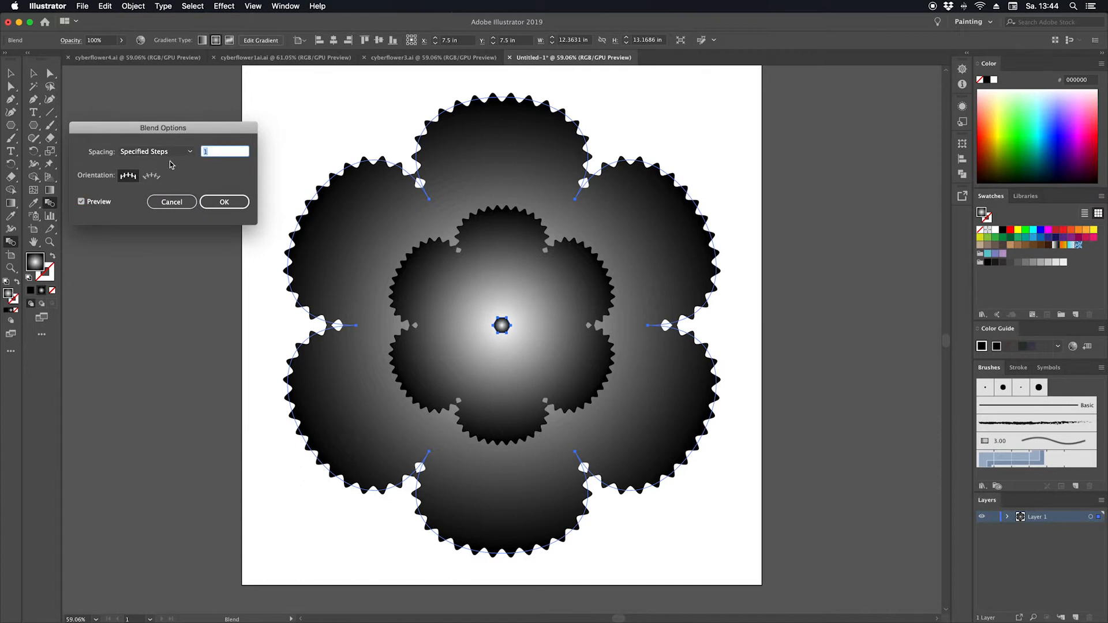
{"action": "key", "text": "Up"}
{"action": "key", "text": "Up"}
{"action": "key", "text": "Up"}
{"action": "key", "text": "Up"}
{"action": "key", "text": "Up"}
{"action": "key", "text": "Up"}
{"action": "key", "text": "Up"}
{"action": "key", "text": "Up"}
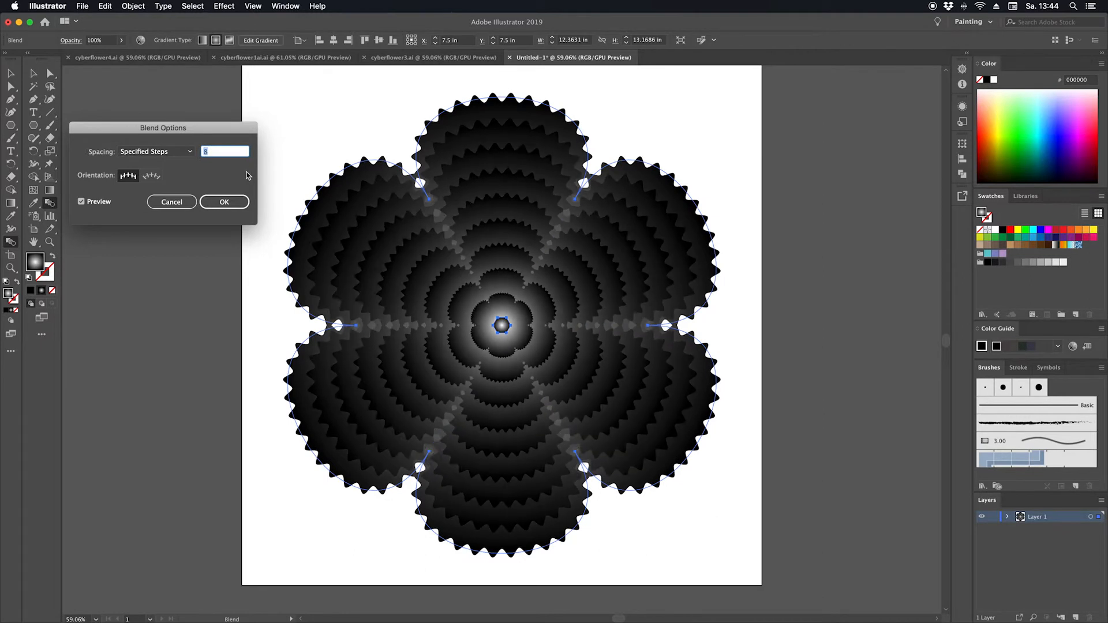
{"action": "key", "text": "Up"}
{"action": "key", "text": "Up"}
{"action": "key", "text": "Up"}
{"action": "key", "text": "Up"}
{"action": "key", "text": "Up"}
{"action": "key", "text": "Up"}
{"action": "key", "text": "Up"}
{"action": "key", "text": "Up"}
{"action": "key", "text": "Up"}
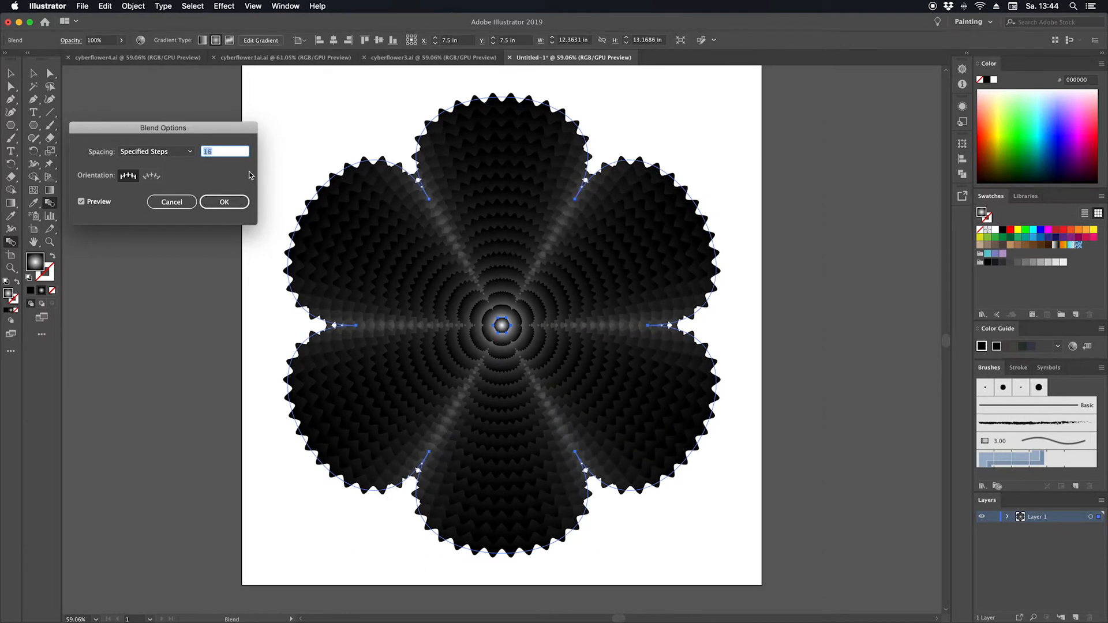
{"action": "key", "text": "Up"}
{"action": "key", "text": "Up"}
{"action": "key", "text": "Up"}
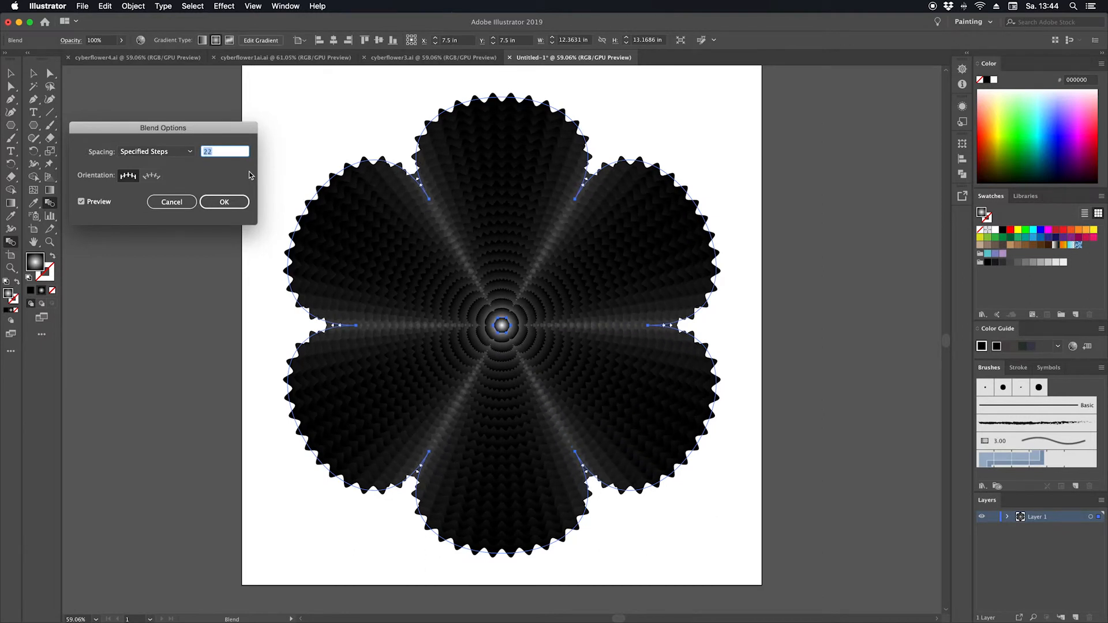
{"action": "key", "text": "Up"}
{"action": "key", "text": "Up"}
{"action": "key", "text": "Up"}
{"action": "key", "text": "Up"}
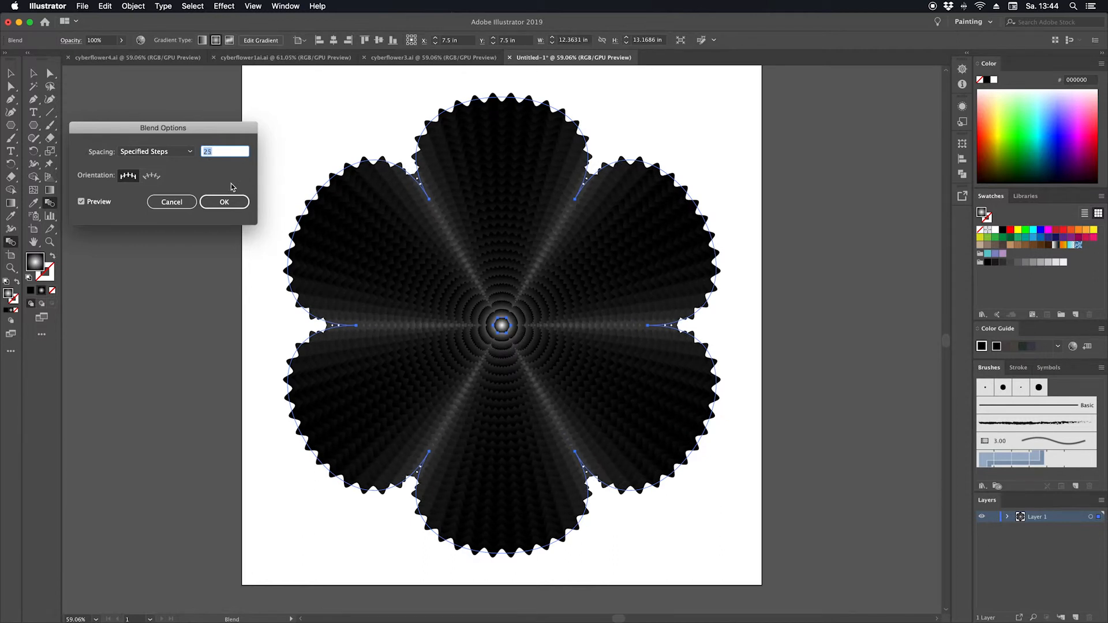
{"action": "left_click", "coordinate": [225, 203]}
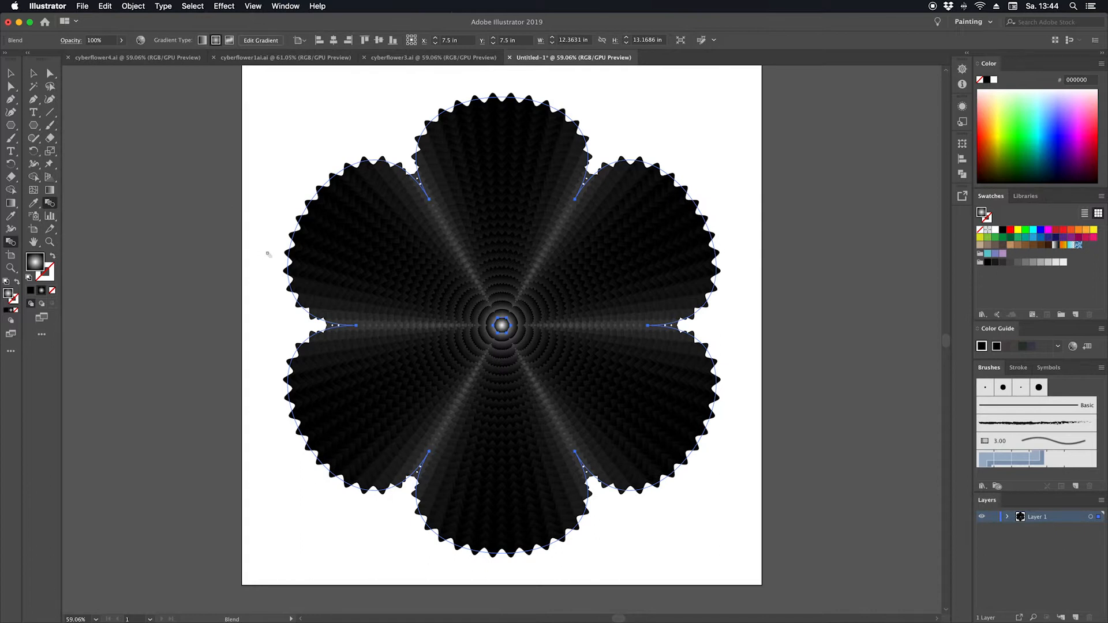
- Expand the blended flower's appearance and expand its object and fill with gradients converted to Gradient Mesh
{"action": "left_click", "coordinate": [132, 7]}
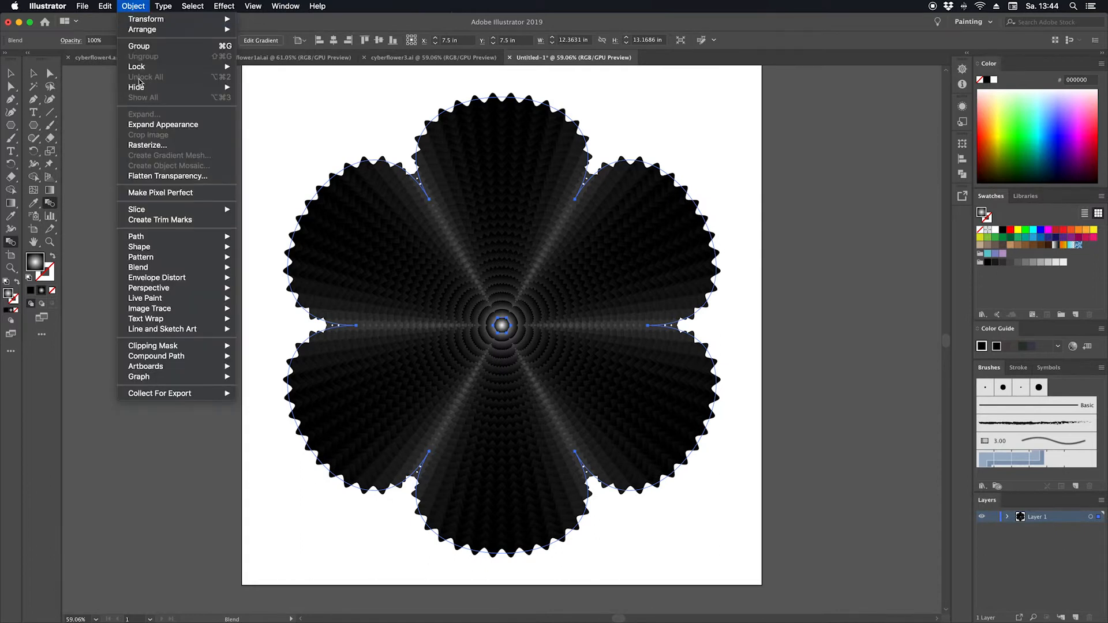
{"action": "left_click", "coordinate": [196, 125]}
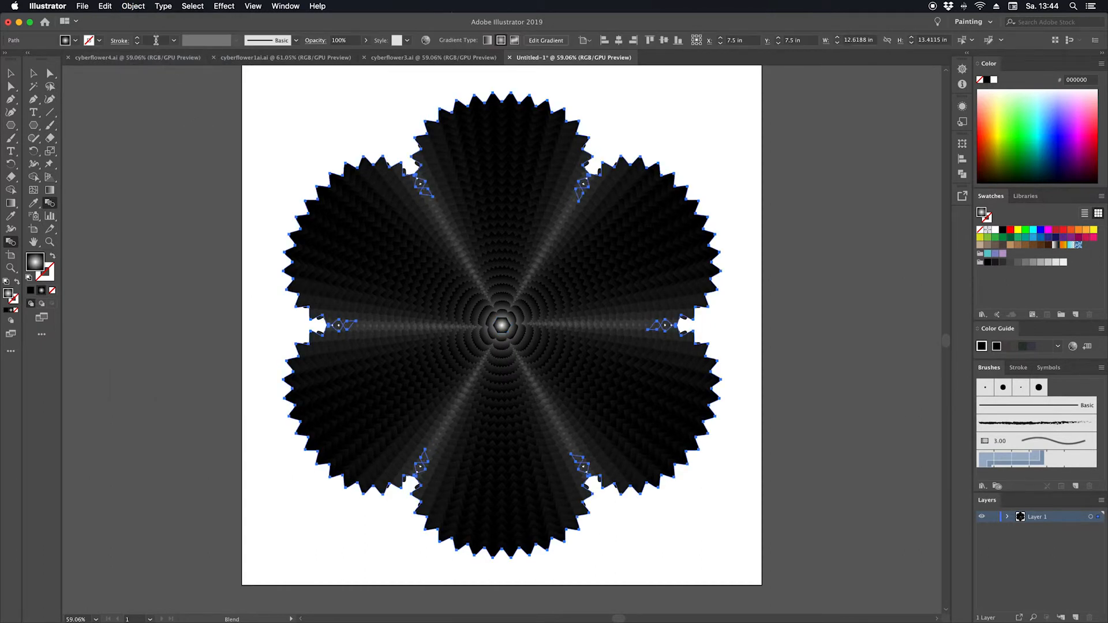
{"action": "left_click", "coordinate": [134, 6]}
{"action": "left_click", "coordinate": [170, 115]}
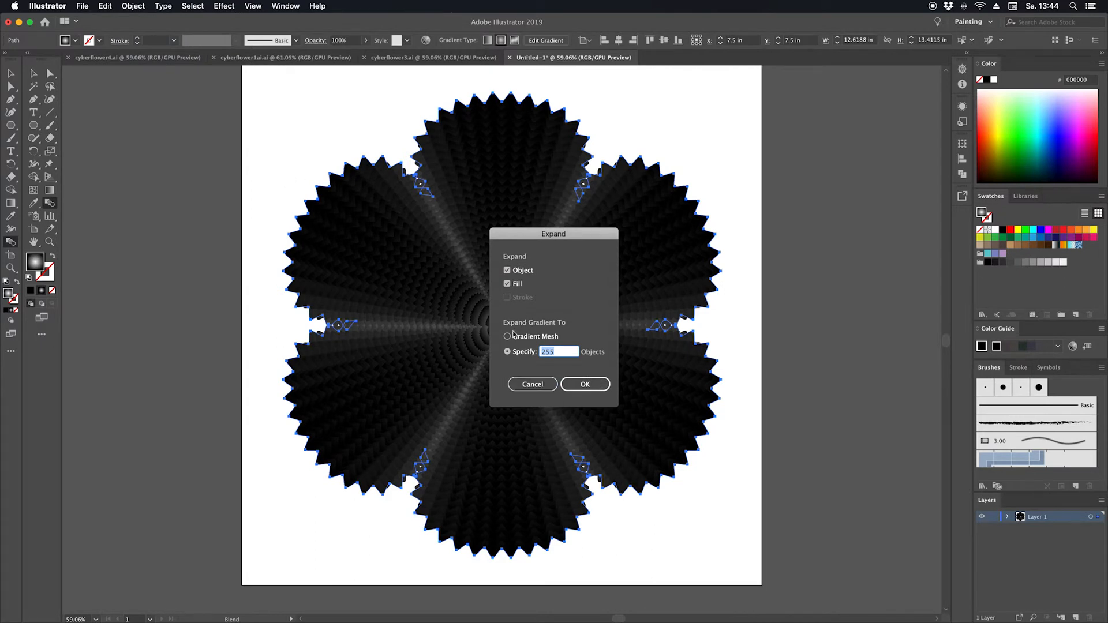
{"action": "left_click", "coordinate": [510, 337]}
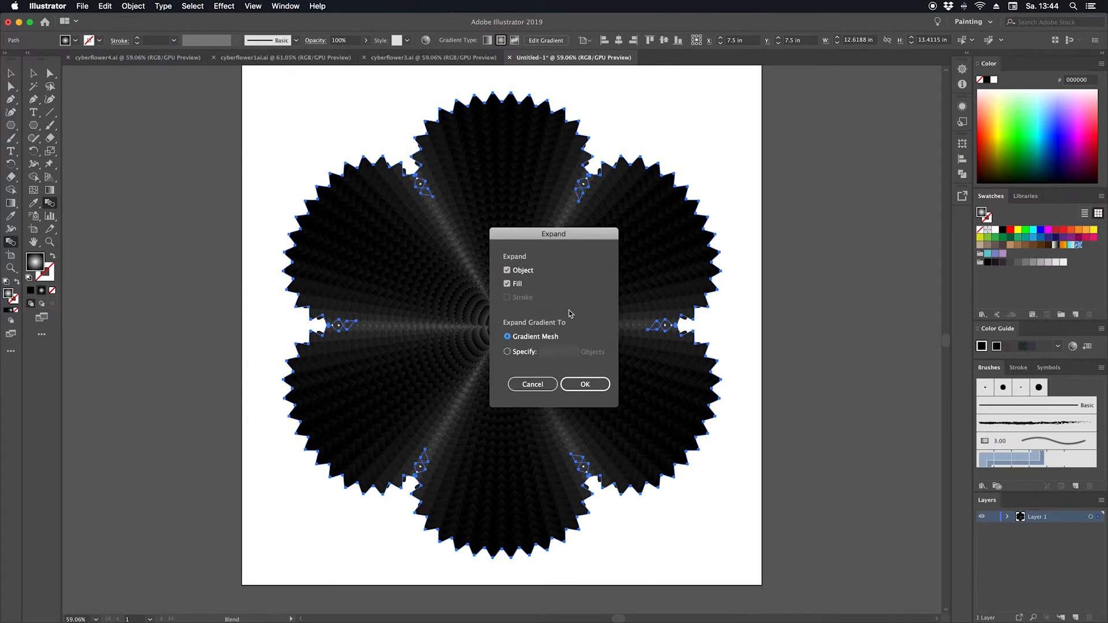
{"action": "left_click", "coordinate": [577, 388]}
{"action": "left_click", "coordinate": [577, 387]}
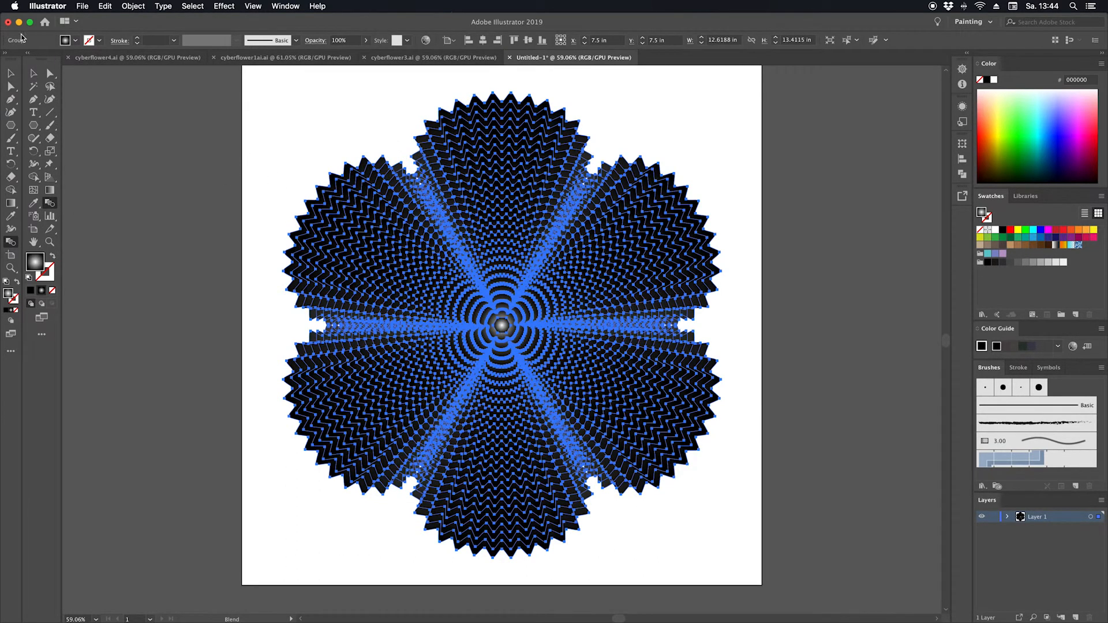
- Ungroup the expanded flower into separate paths and deselect them
{"action": "left_click", "coordinate": [33, 73]}
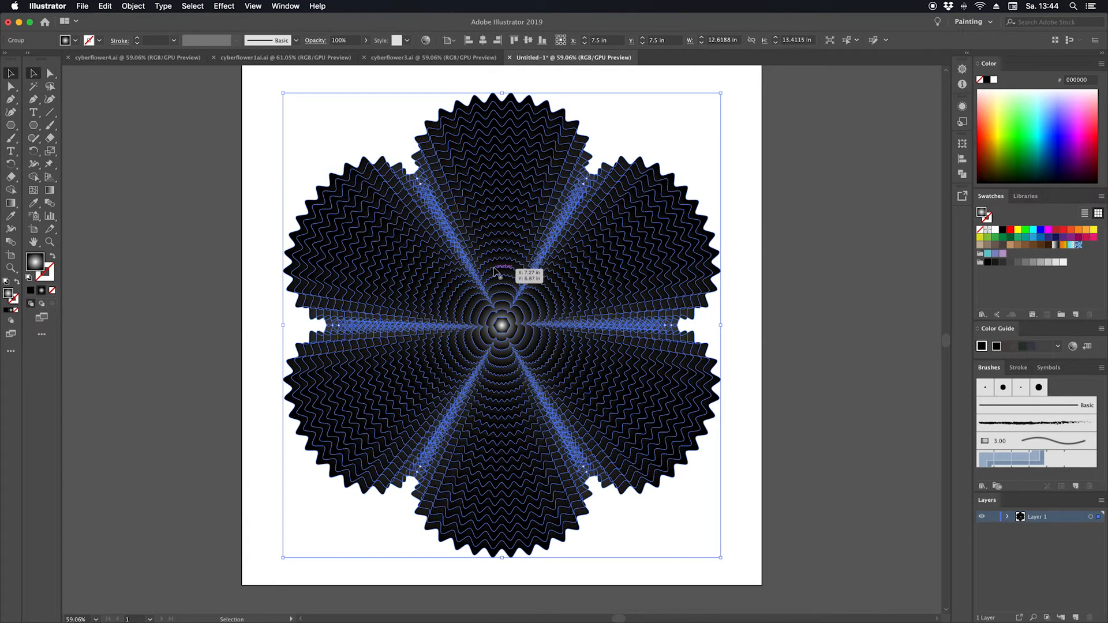
{"action": "right_click", "coordinate": [506, 273]}
{"action": "left_click", "coordinate": [575, 360]}
{"action": "left_click", "coordinate": [733, 324]}
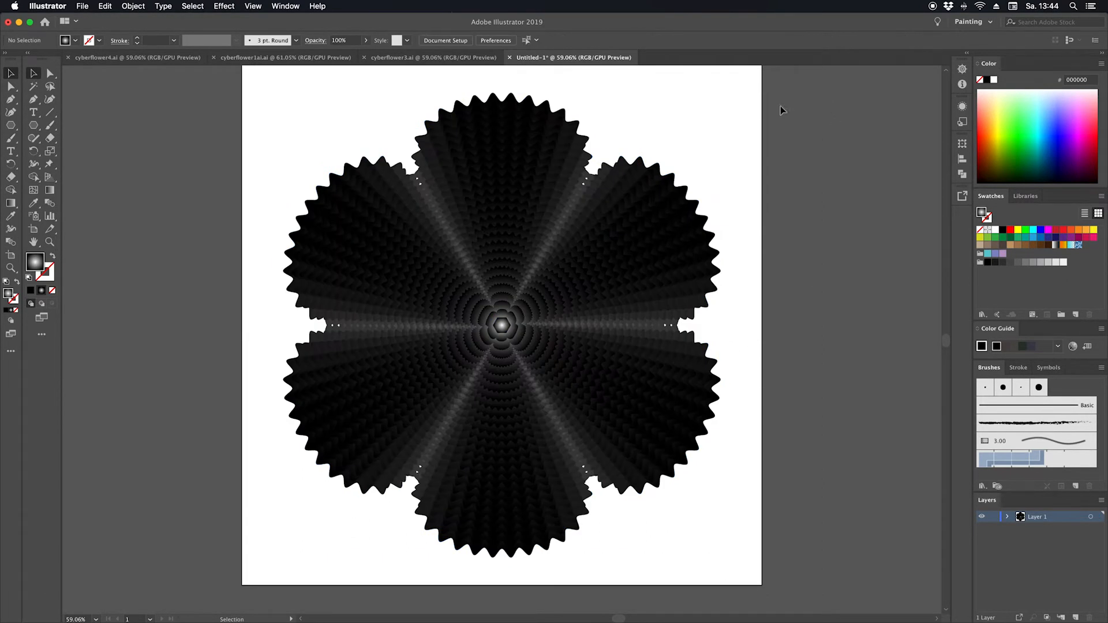
- Apply a Feather effect to all the flower's layered shapes
{"action": "left_click_drag", "start_coordinate": [760, 82], "coordinate": [283, 547]}
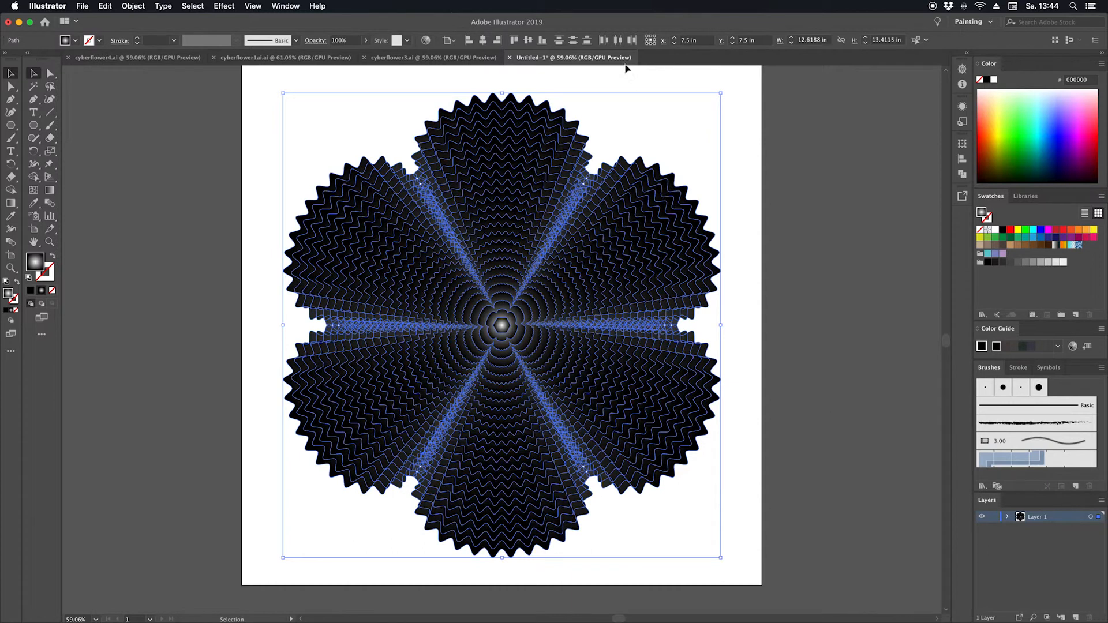
{"action": "left_click", "coordinate": [222, 6]}
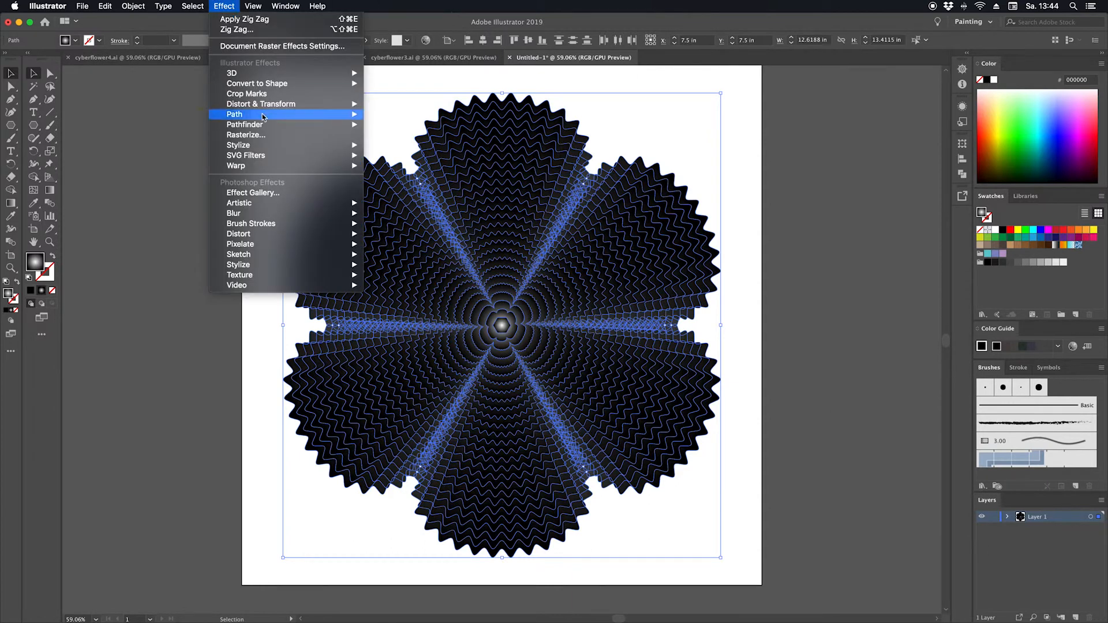
{"action": "mouse_move", "coordinate": [299, 146]}
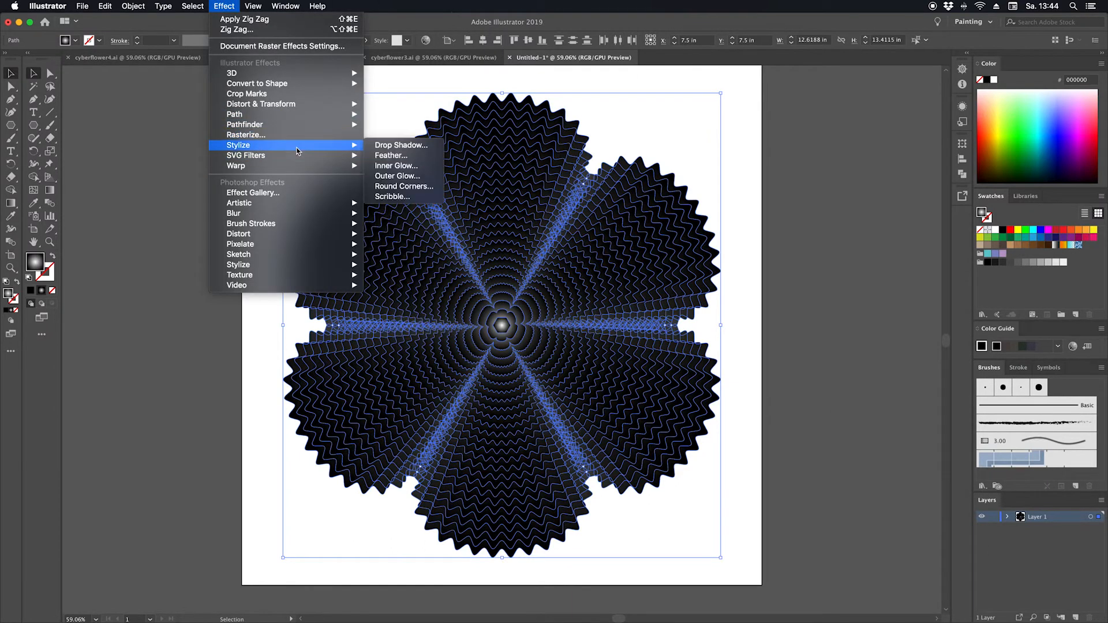
{"action": "left_click", "coordinate": [391, 155]}
{"action": "left_click", "coordinate": [608, 339]}
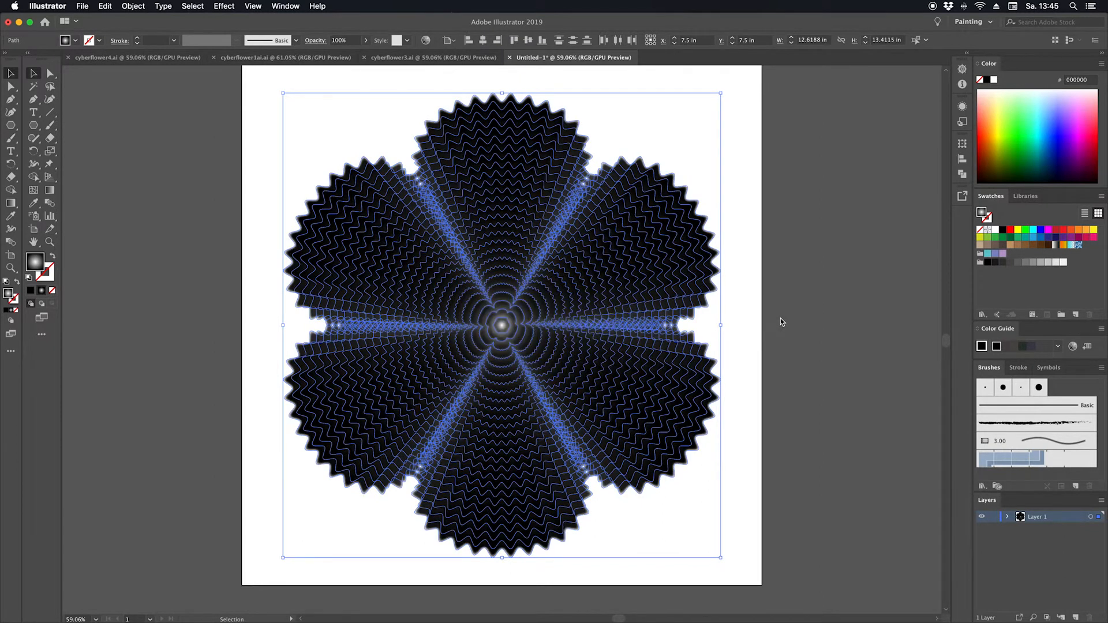
{"action": "left_click", "coordinate": [757, 312]}
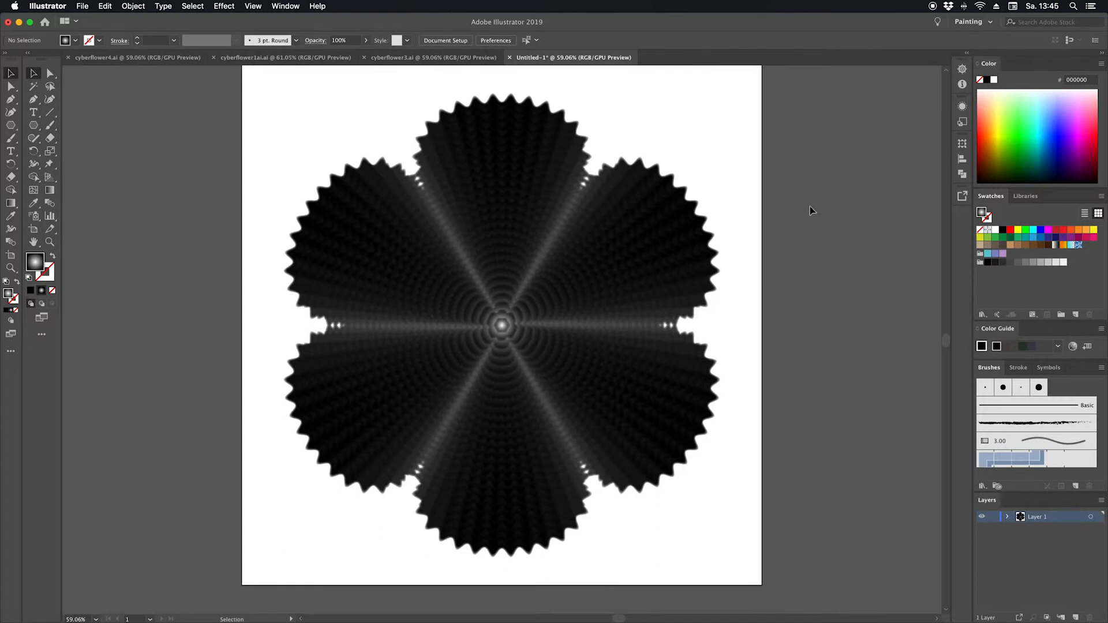
- Apply a white (FFFFFF) Drop Shadow to all flower shapes in Multiply mode with 75% opacity, 0.1 in offsets and 0.07 in blur
{"action": "left_click_drag", "start_coordinate": [296, 102], "coordinate": [742, 556]}
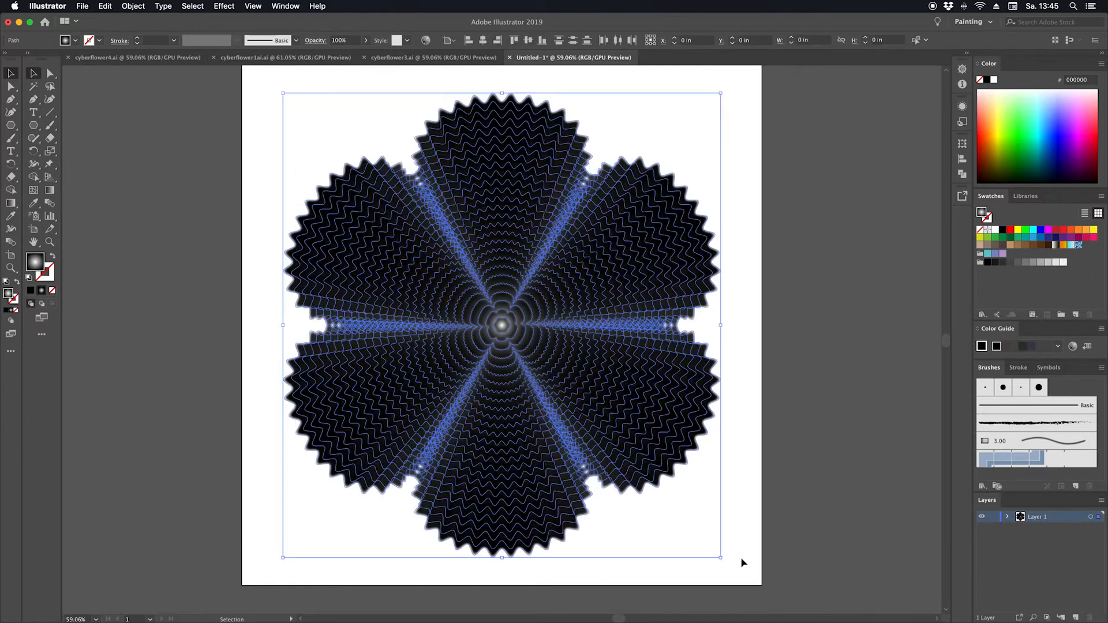
{"action": "left_click", "coordinate": [227, 7]}
{"action": "mouse_move", "coordinate": [296, 149]}
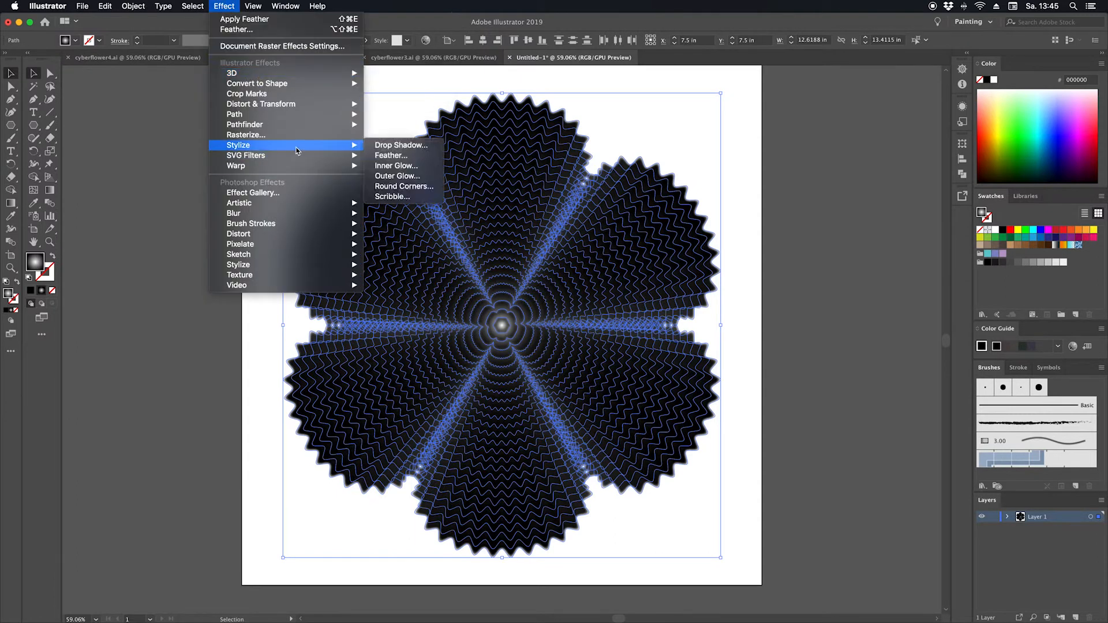
{"action": "left_click", "coordinate": [392, 147]}
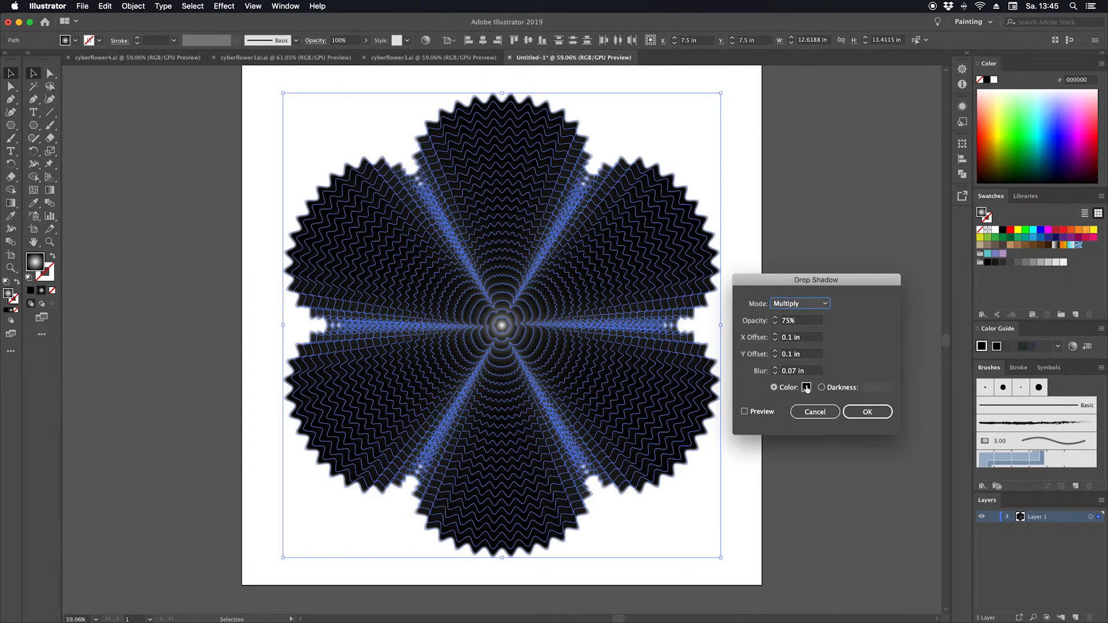
{"action": "left_click", "coordinate": [806, 388]}
{"action": "left_click", "coordinate": [529, 265]}
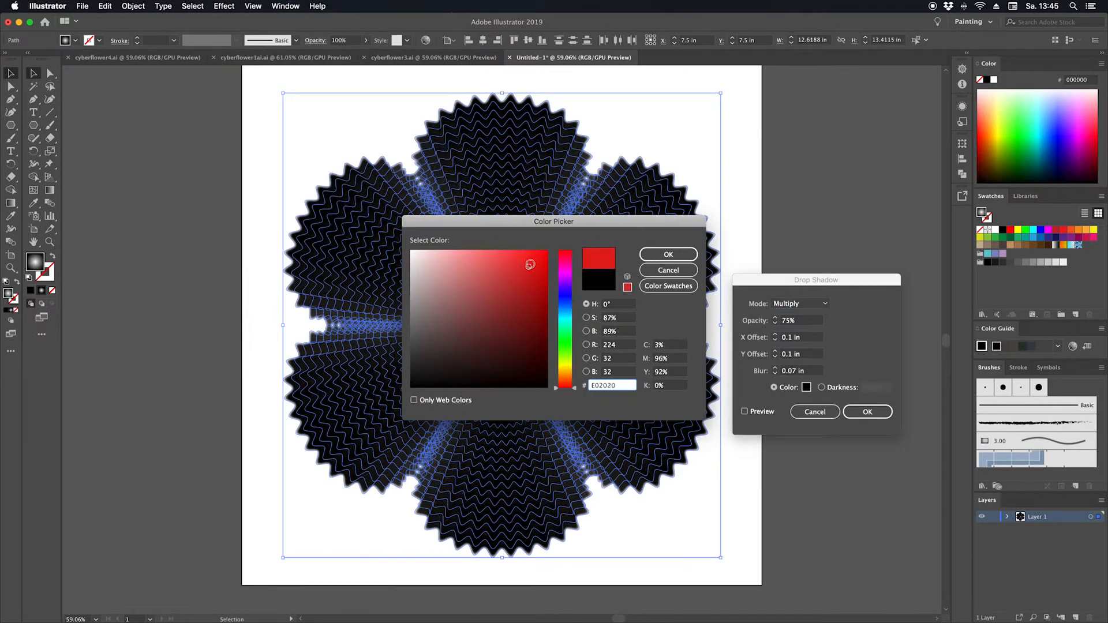
{"action": "left_click_drag", "start_coordinate": [474, 263], "coordinate": [374, 245]}
{"action": "left_click_drag", "start_coordinate": [414, 385], "coordinate": [410, 236]}
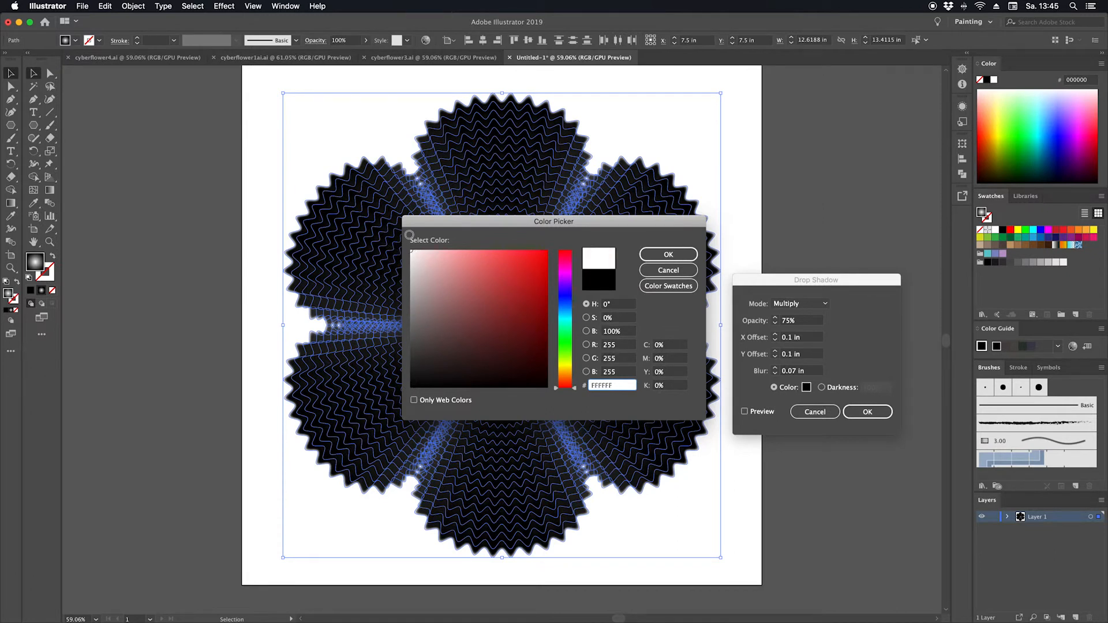
{"action": "left_click", "coordinate": [669, 256]}
{"action": "left_click", "coordinate": [866, 415]}
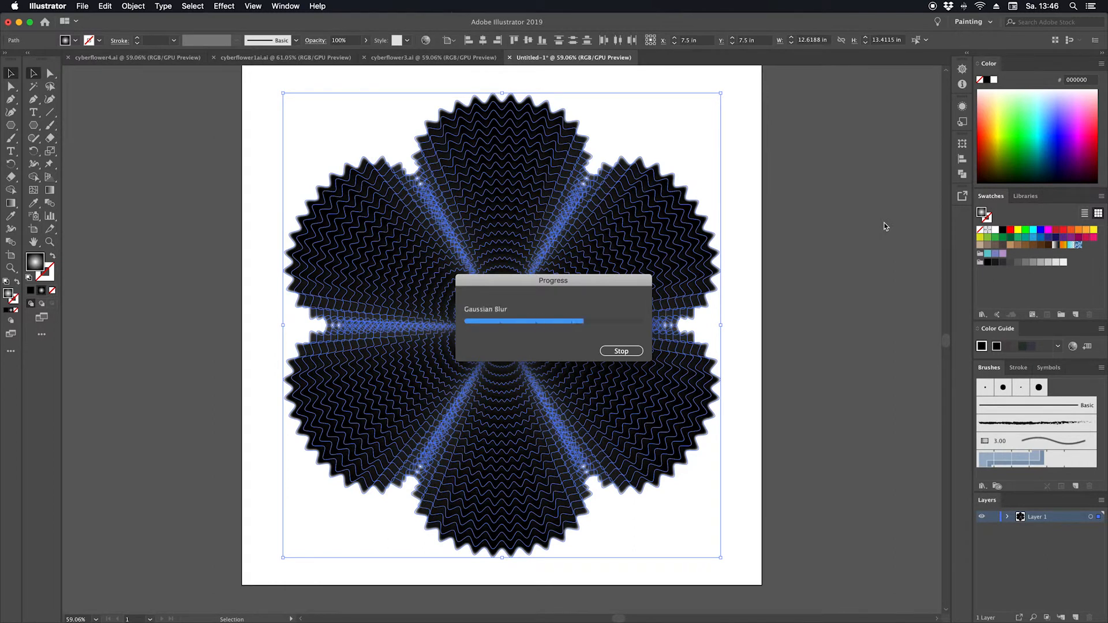
{"action": "left_click", "coordinate": [852, 235]}
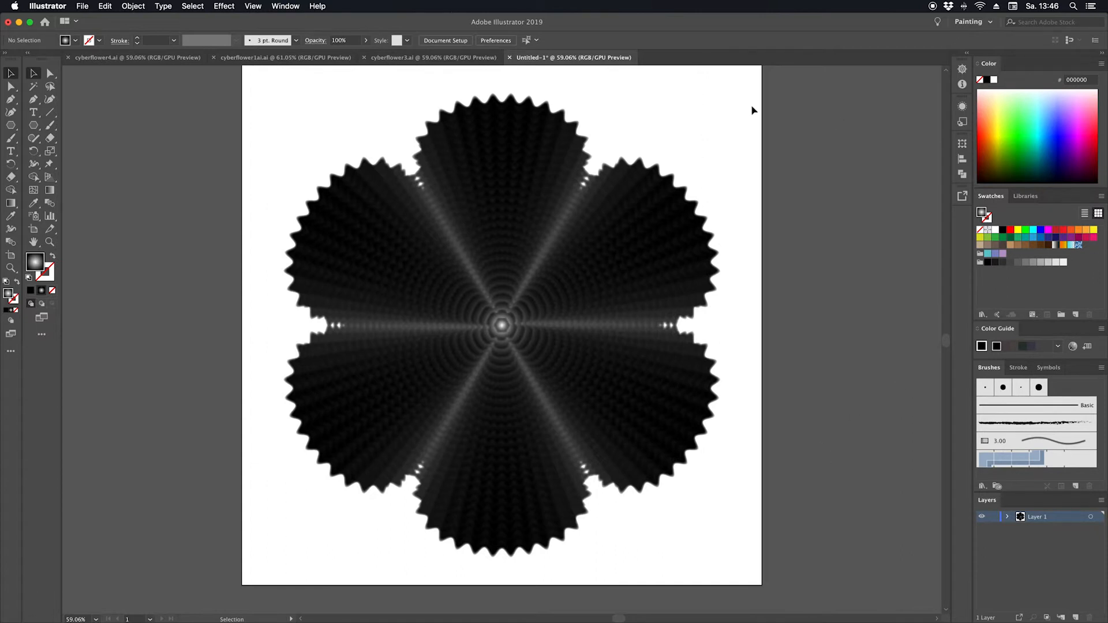
- Lock the flower's layer and add a new layer above it
{"action": "left_click_drag", "start_coordinate": [269, 107], "coordinate": [846, 559]}
{"action": "left_click", "coordinate": [861, 451]}
{"action": "left_click", "coordinate": [992, 518]}
{"action": "left_click", "coordinate": [1075, 617]}
- Draw a square about 15.05 in wide covering the whole artboard on the new layer
{"action": "scroll", "coordinate": [239, 141], "scroll_direction": "up", "scroll_amount": 1}
{"action": "left_click_drag", "start_coordinate": [34, 126], "coordinate": [108, 122]}
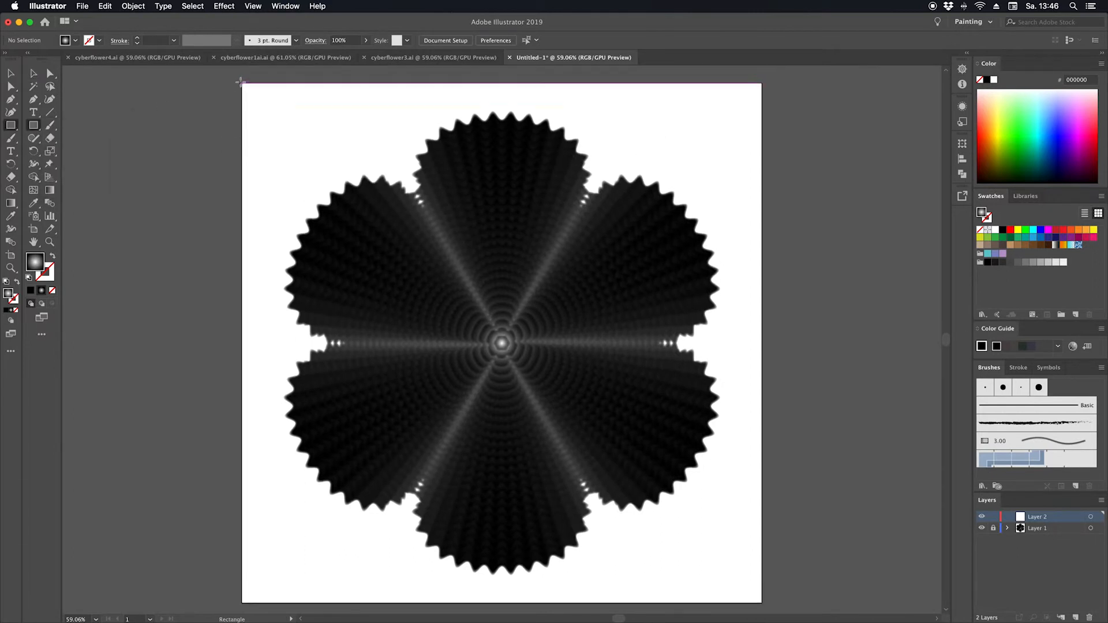
{"action": "left_click_drag", "start_coordinate": [241, 82], "coordinate": [762, 603]}
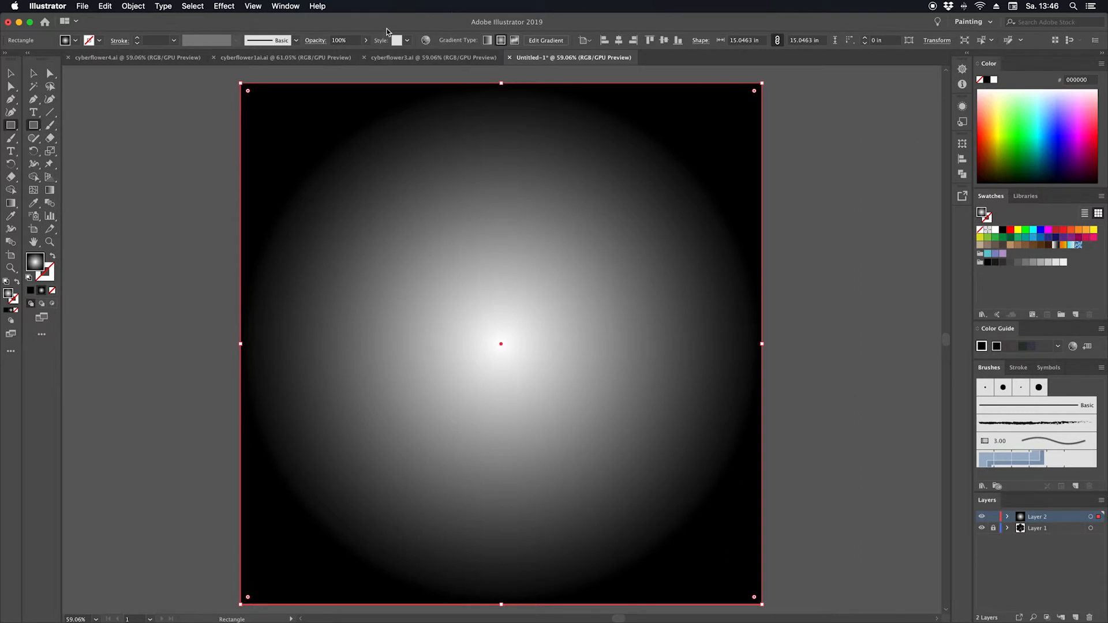
- Try Darken, Lighten, Color Dodge and Soft Light on the gradient square, settling on the Difference blending mode
{"action": "left_click", "coordinate": [285, 6]}
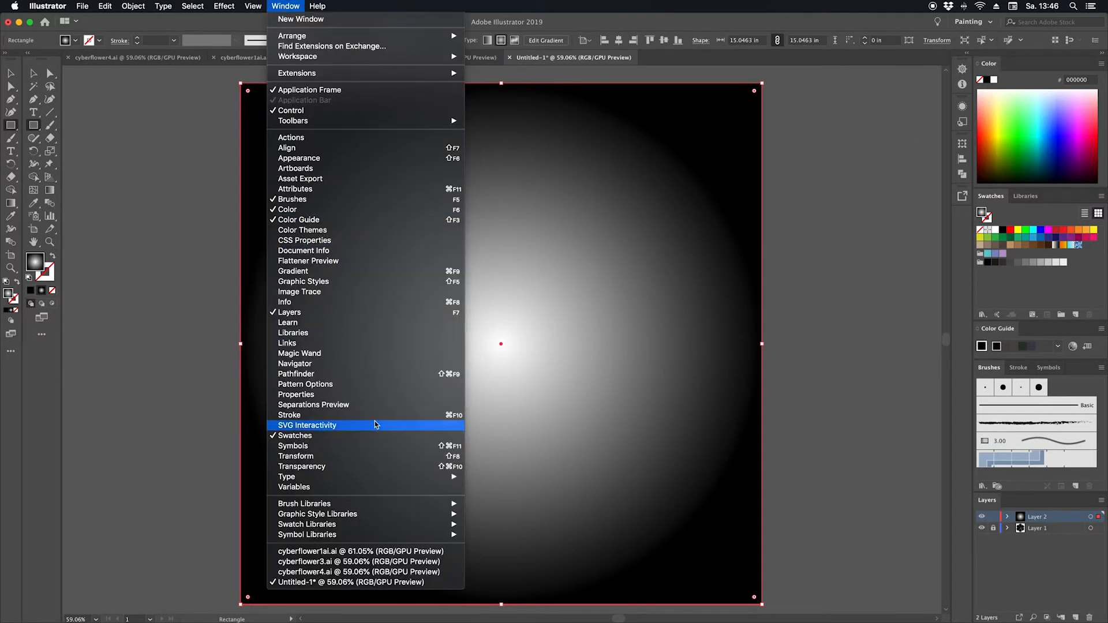
{"action": "left_click", "coordinate": [371, 273]}
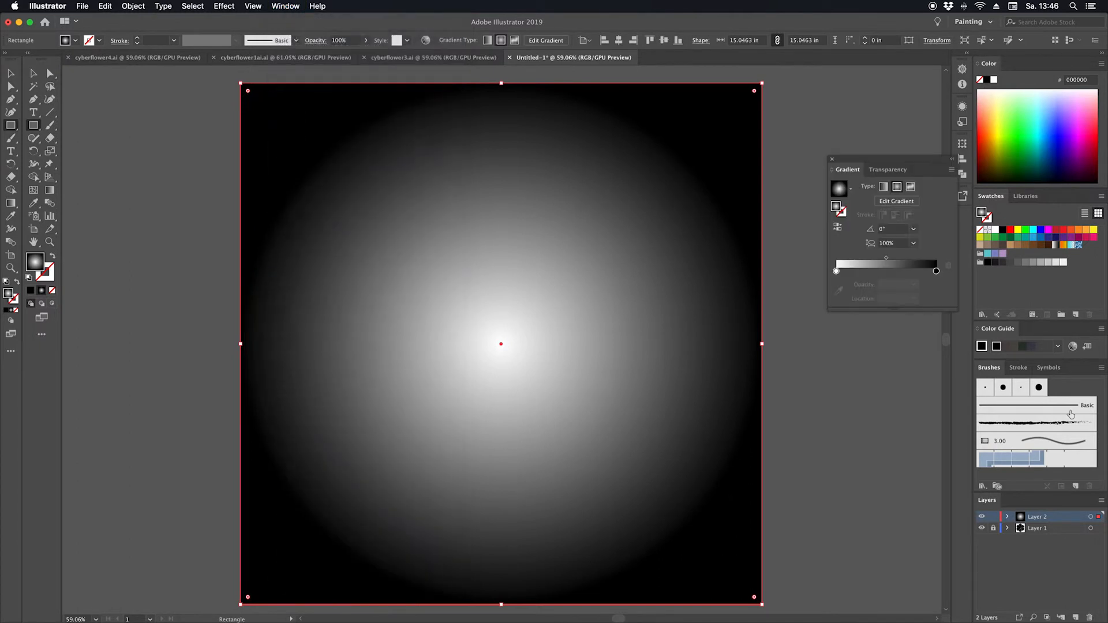
{"action": "left_click", "coordinate": [887, 169]}
{"action": "left_click", "coordinate": [878, 186]}
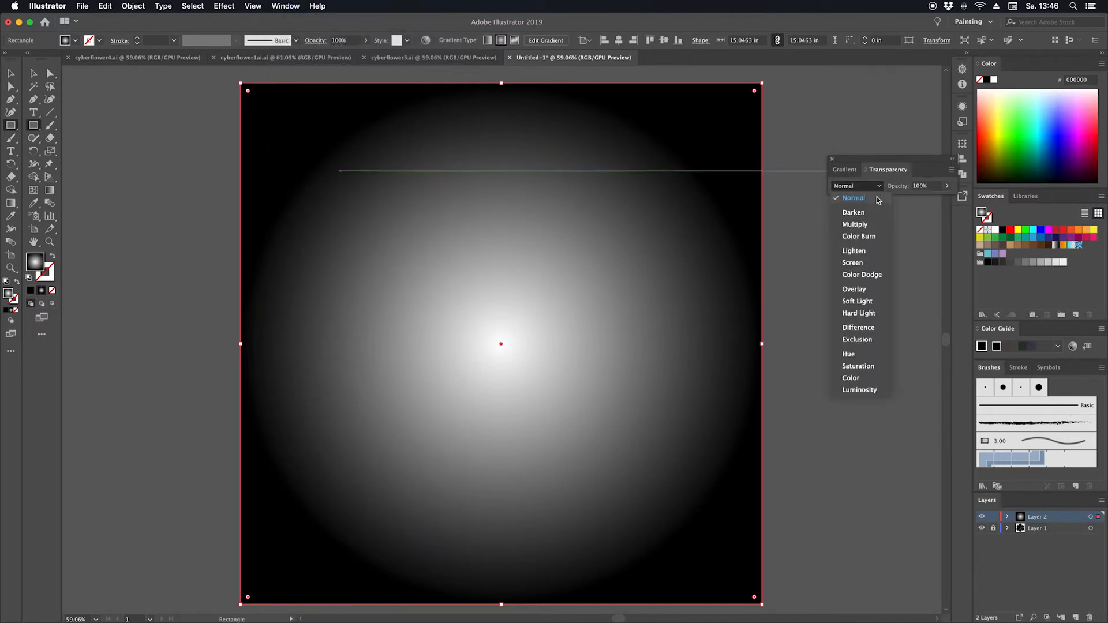
{"action": "left_click", "coordinate": [853, 212]}
{"action": "left_click", "coordinate": [870, 186]}
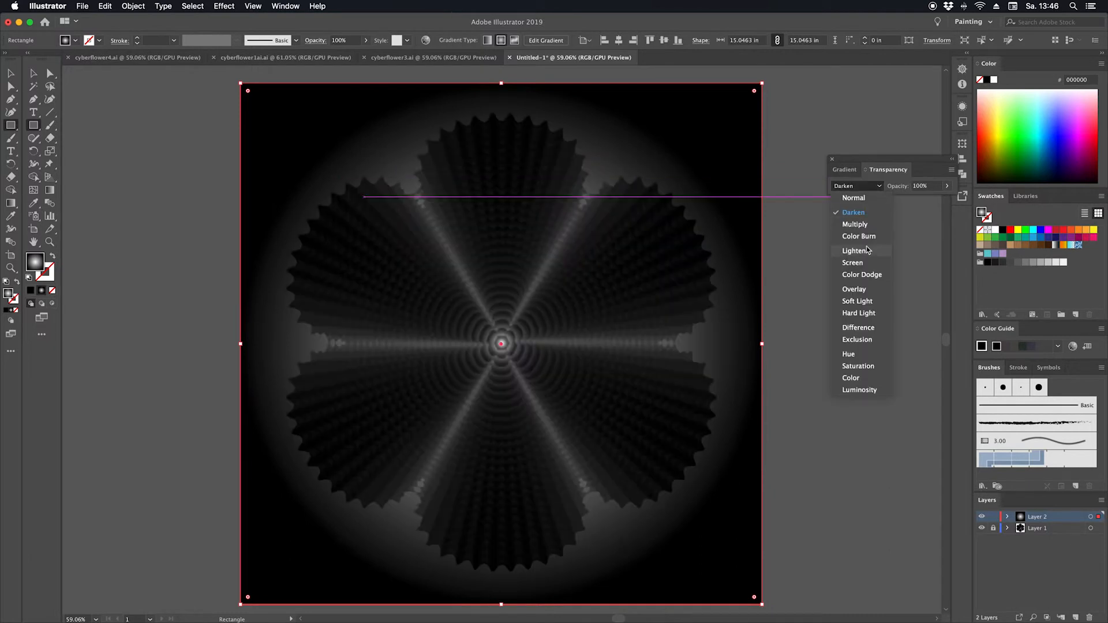
{"action": "left_click", "coordinate": [867, 251]}
{"action": "left_click", "coordinate": [876, 186]}
{"action": "left_click", "coordinate": [862, 275]}
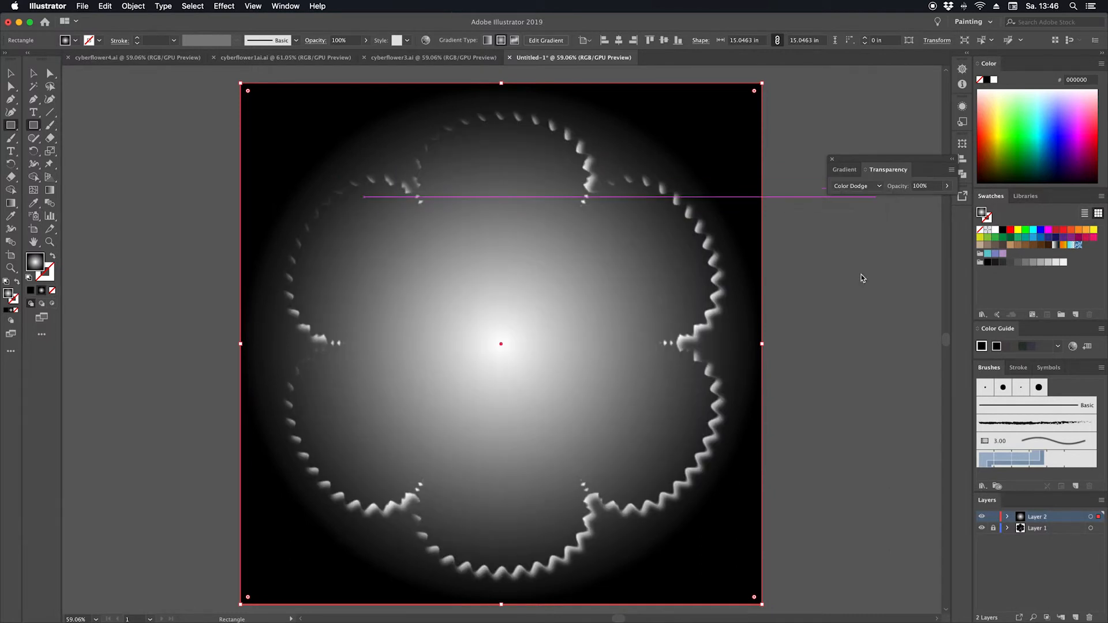
{"action": "left_click", "coordinate": [876, 186]}
{"action": "left_click", "coordinate": [866, 303]}
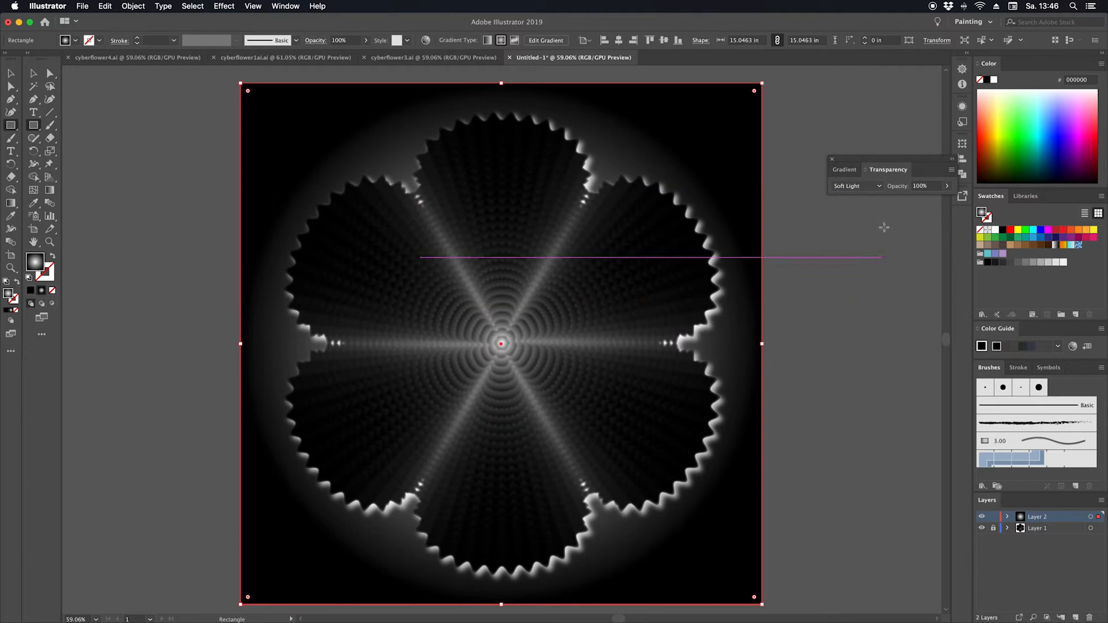
{"action": "left_click", "coordinate": [872, 186]}
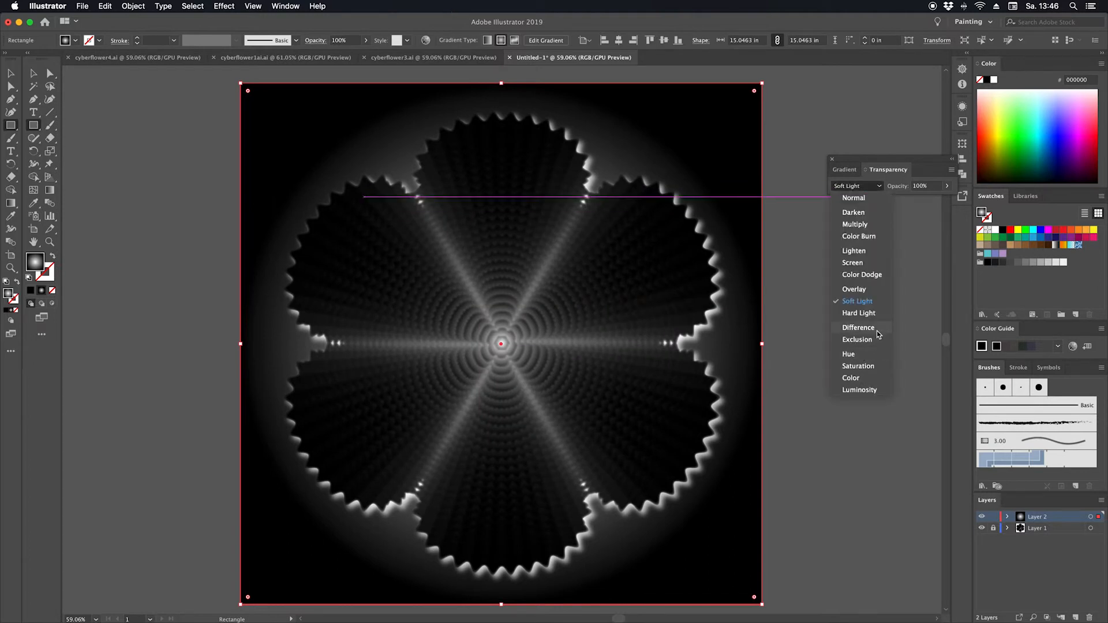
{"action": "left_click", "coordinate": [866, 328]}
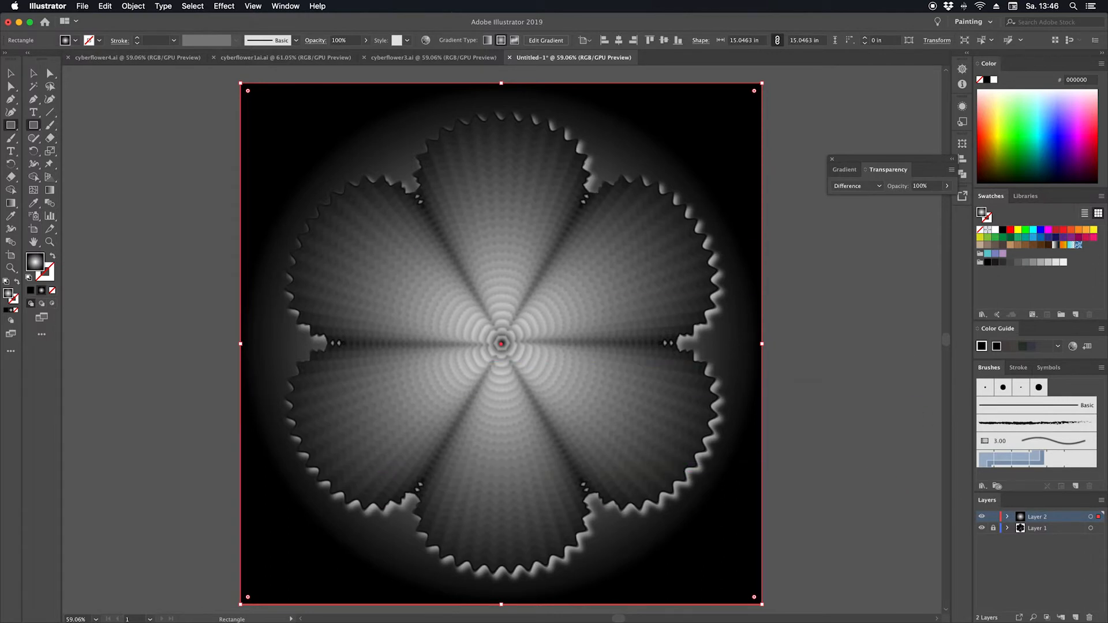
- Toggle the layers' visibility to compare the flower with and without the Difference-blended gradient square
{"action": "left_click", "coordinate": [982, 517]}
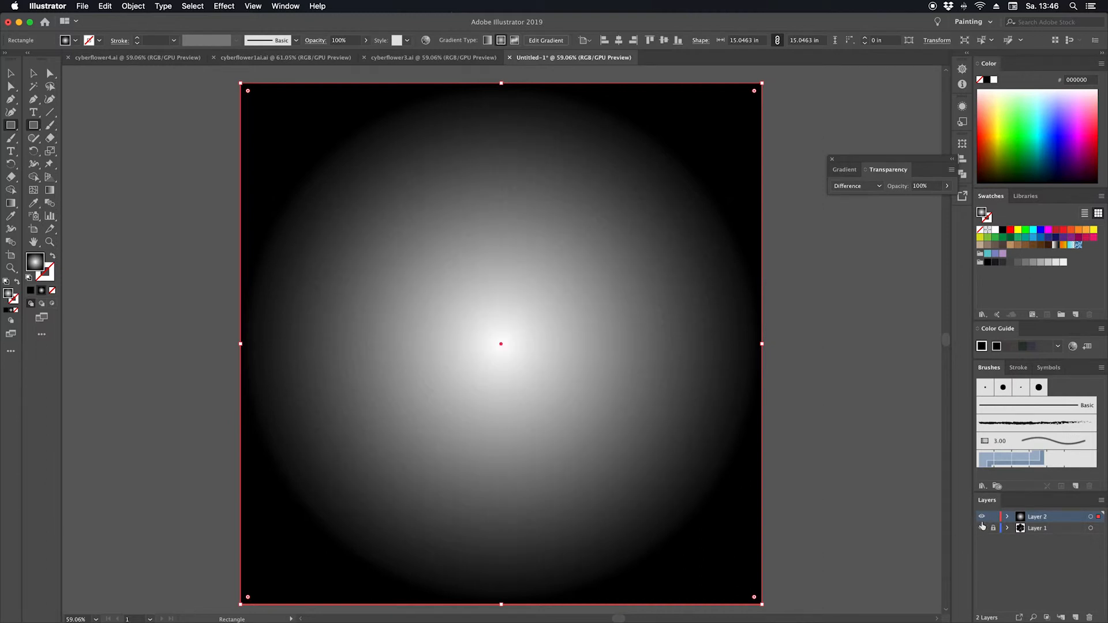
{"action": "left_click", "coordinate": [982, 517]}
{"action": "left_click", "coordinate": [982, 518]}
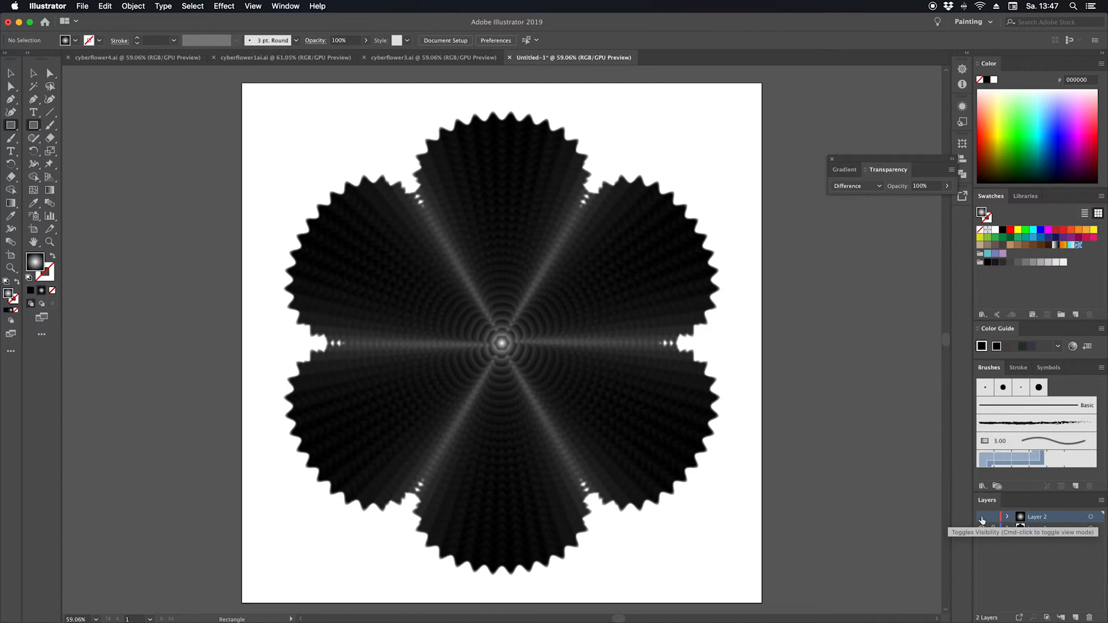
{"action": "left_click", "coordinate": [981, 518]}
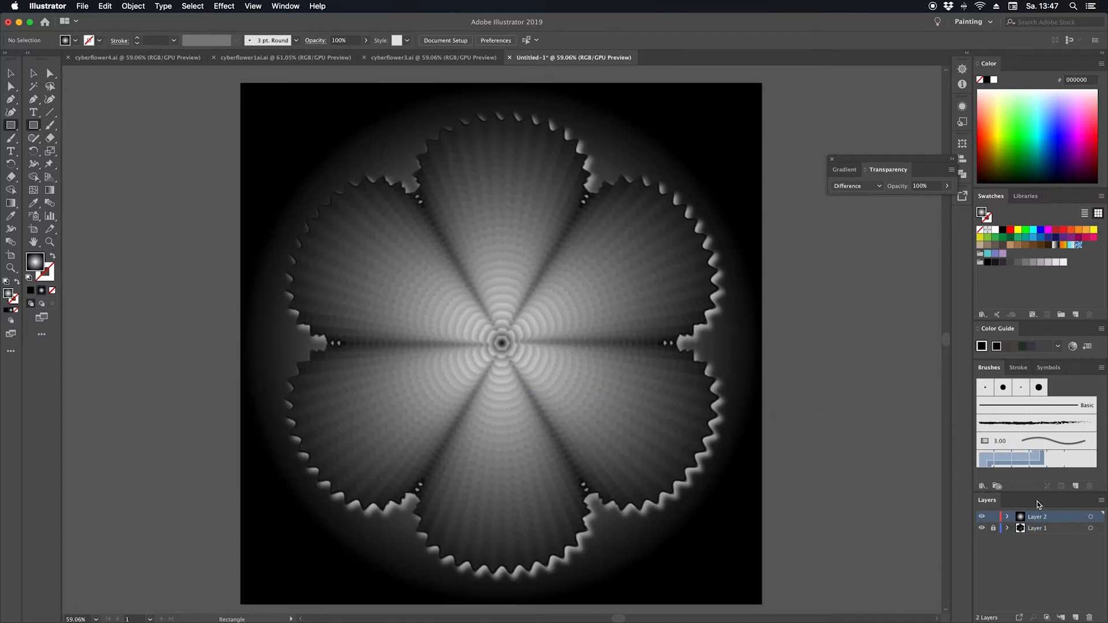
{"action": "left_click", "coordinate": [983, 519]}
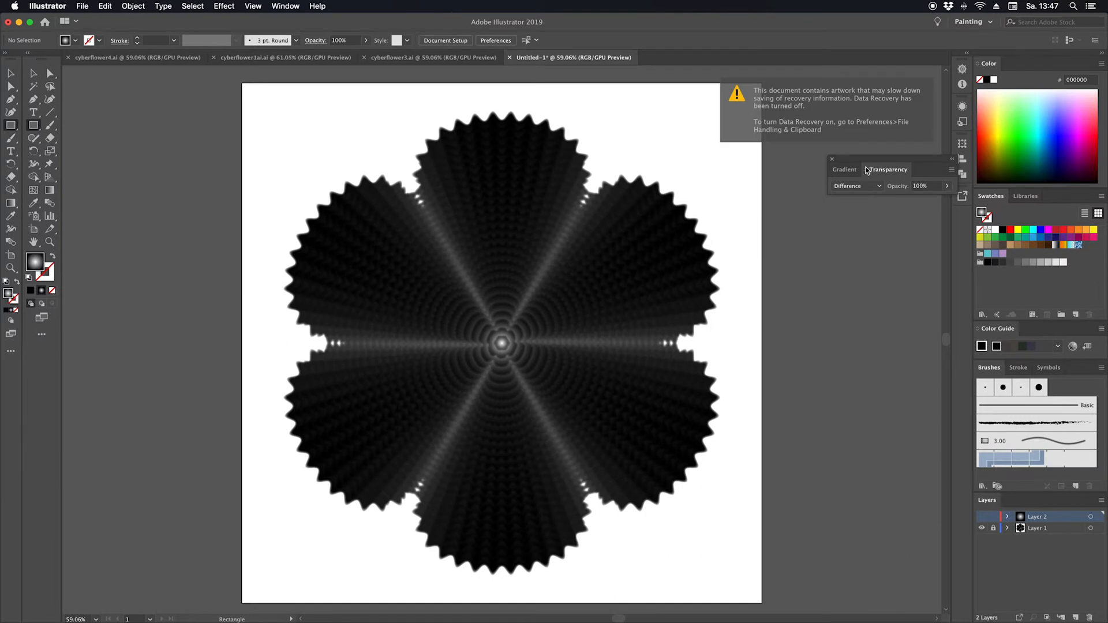
{"action": "left_click", "coordinate": [983, 517]}
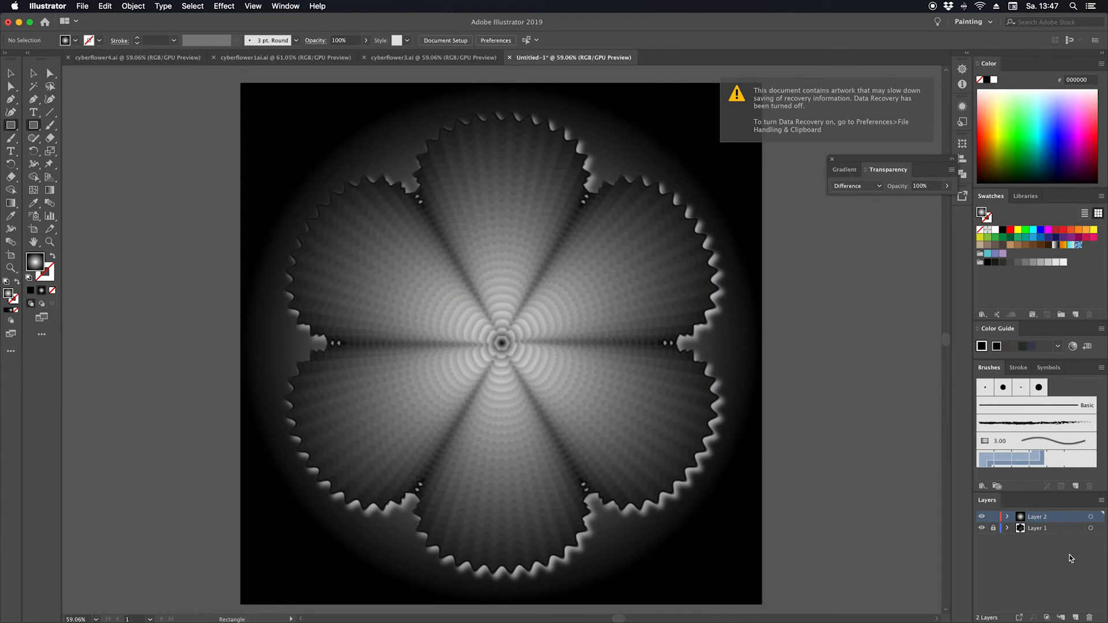
- Lock Layer 2 and draw another gradient square about 15.05 in wide over the whole artboard on a new layer
{"action": "left_click", "coordinate": [993, 518]}
{"action": "left_click", "coordinate": [1075, 617]}
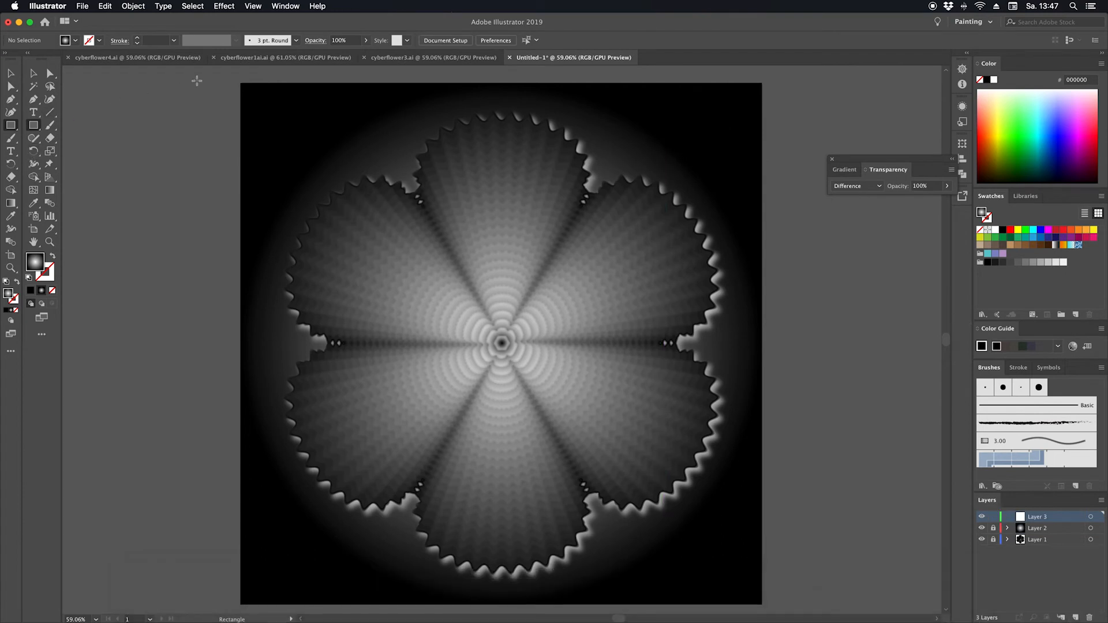
{"action": "left_click_drag", "start_coordinate": [242, 83], "coordinate": [763, 603]}
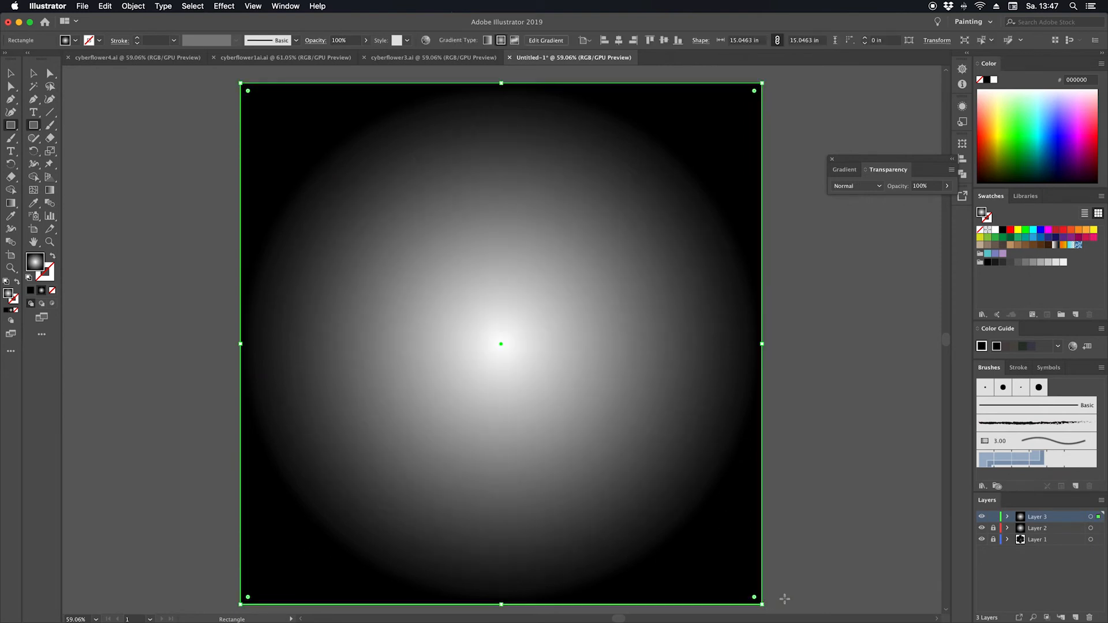
- Set the new gradient square's blending mode to Color Burn
{"action": "left_click", "coordinate": [872, 186]}
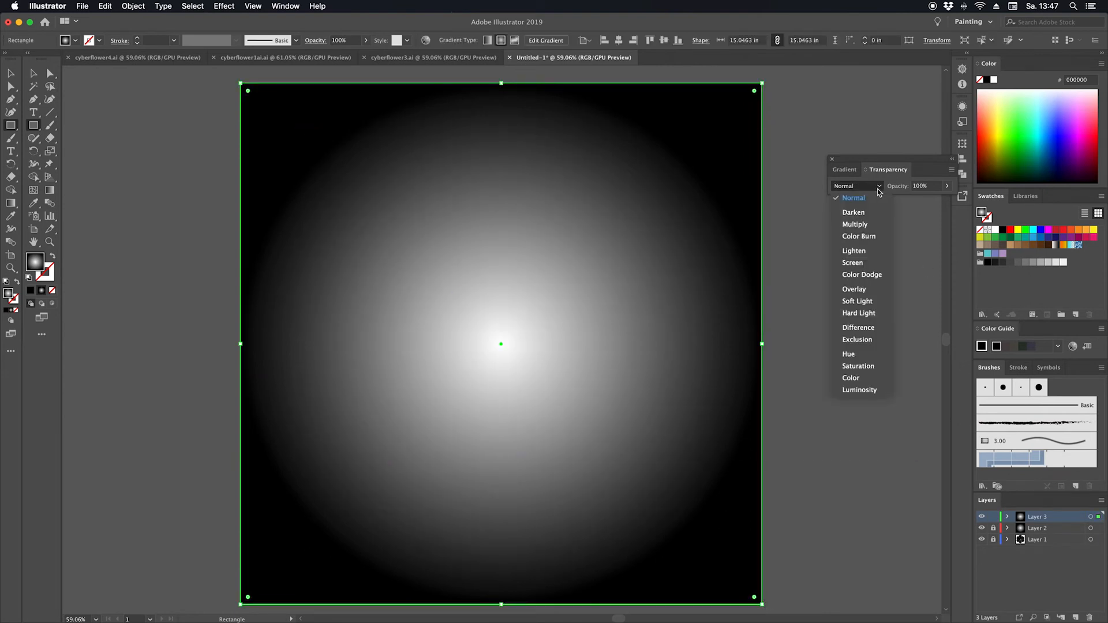
{"action": "left_click", "coordinate": [866, 237]}
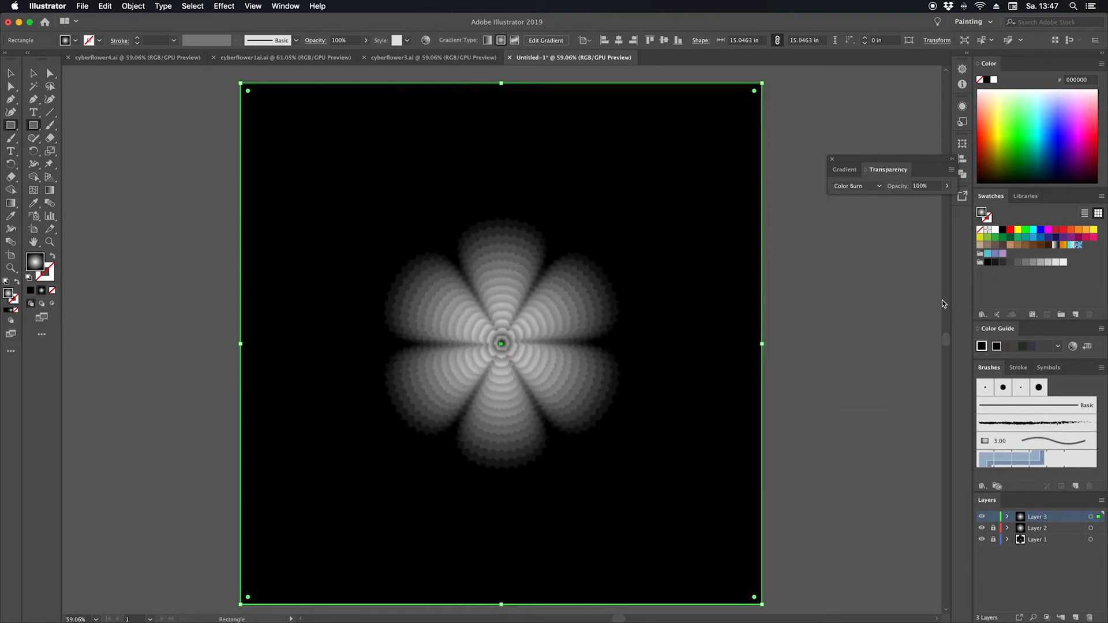
{"action": "left_click", "coordinate": [33, 74]}
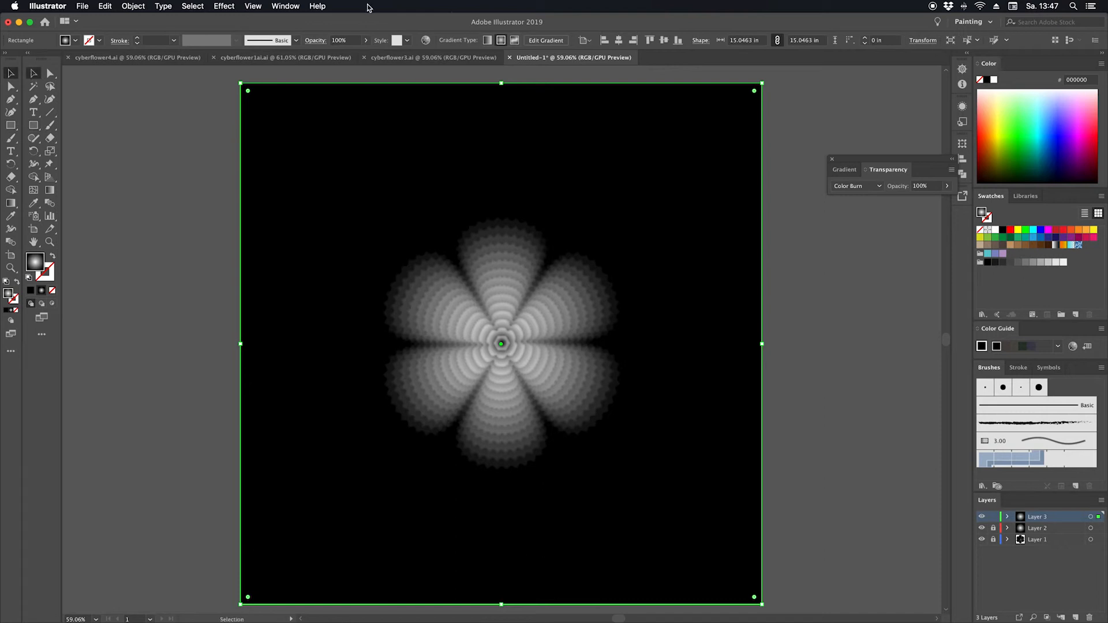
- Review the coloured flower variants in cyberflower3.ai, cyberflower1ai.ai and cyberflower4.ai, and return to the untitled document
{"action": "left_click", "coordinate": [419, 59]}
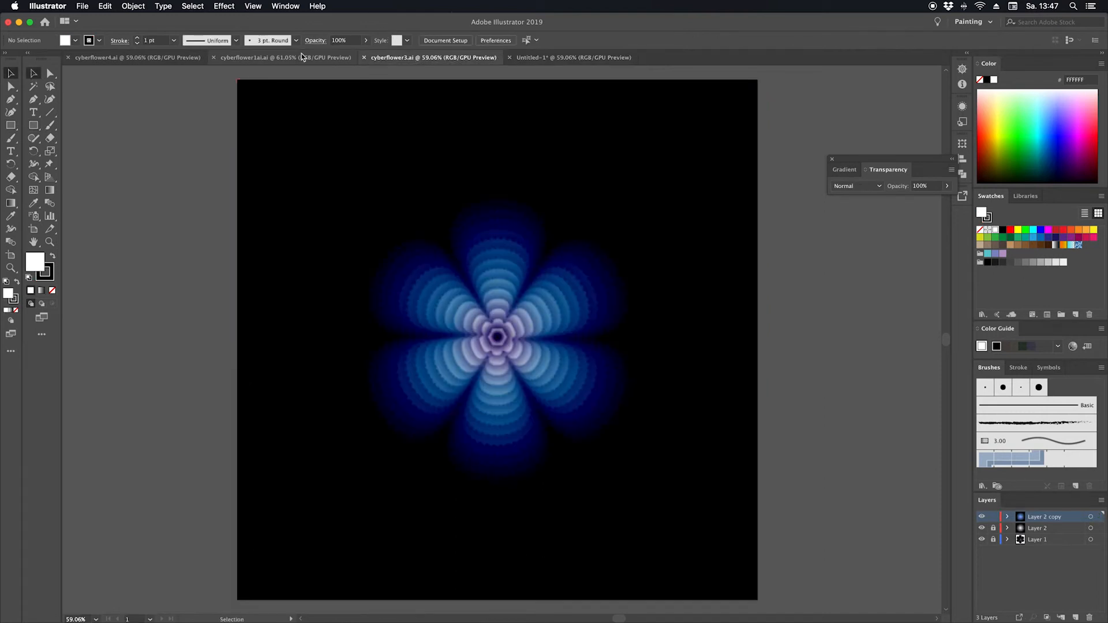
{"action": "left_click", "coordinate": [298, 62]}
{"action": "left_click", "coordinate": [152, 58]}
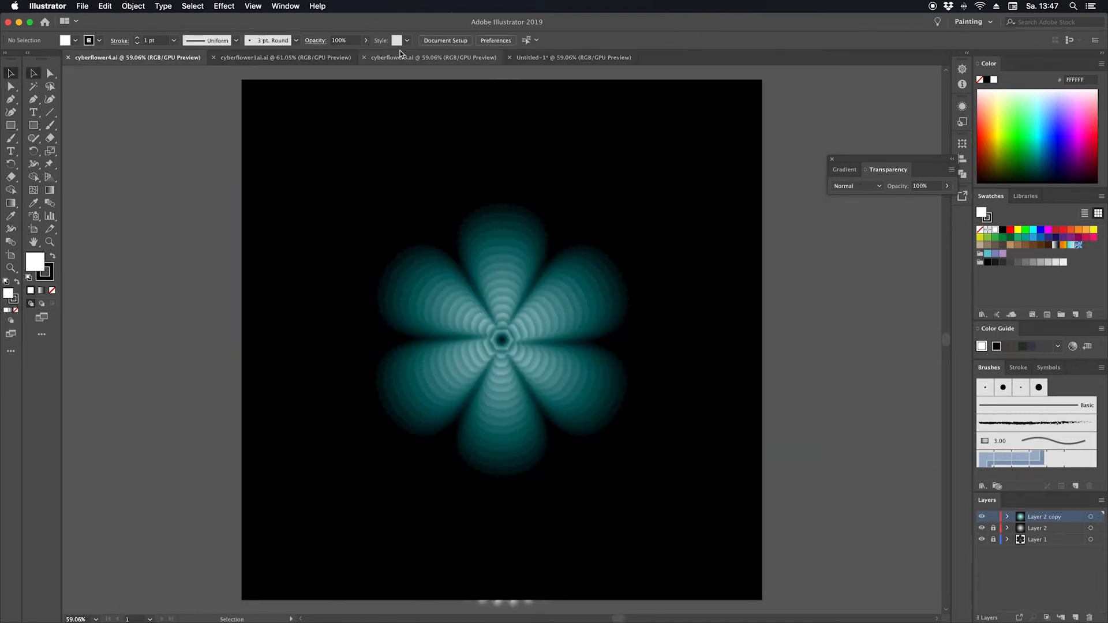
{"action": "left_click", "coordinate": [403, 60]}
{"action": "left_click", "coordinate": [586, 59]}
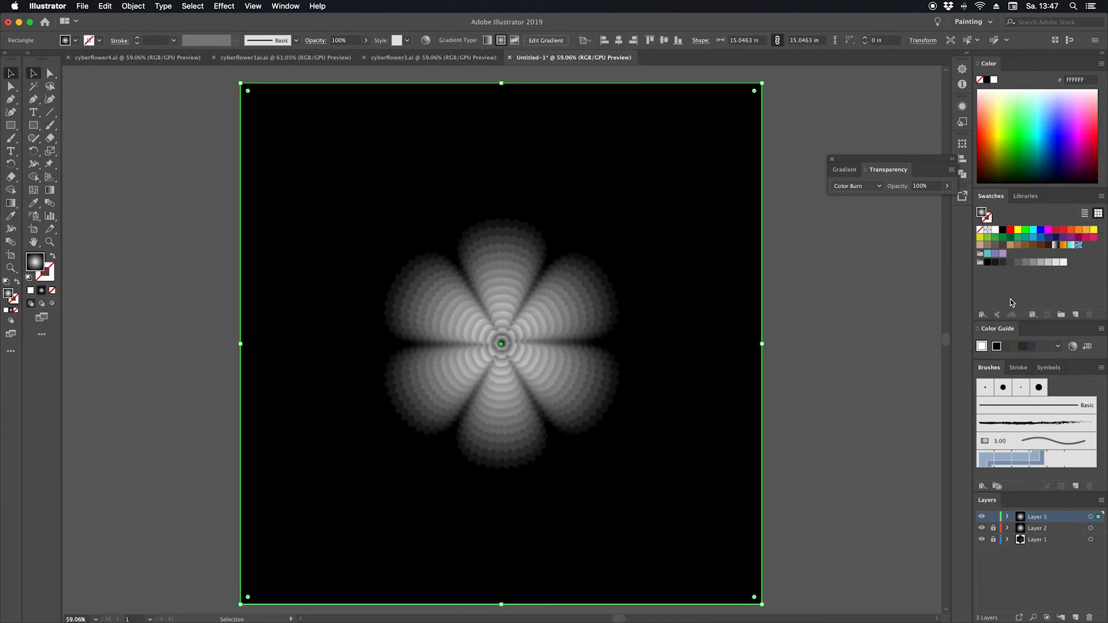
- Recolour the top square's white gradient stop to light cyan by setting its red value to 139
{"action": "left_click", "coordinate": [845, 169]}
{"action": "double_click", "coordinate": [836, 271]}
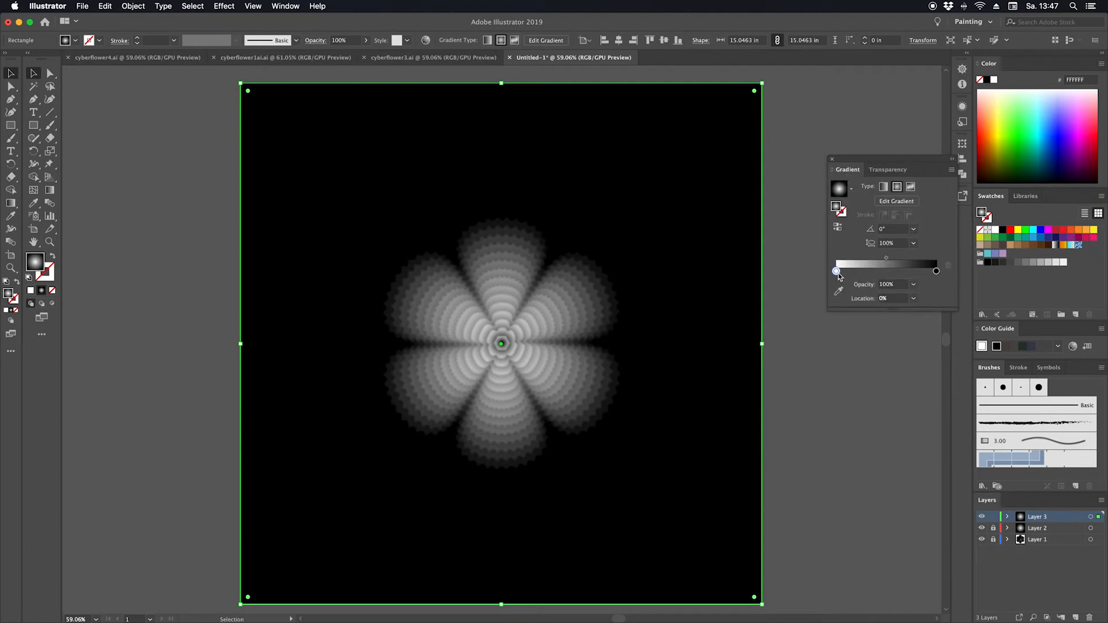
{"action": "left_click_drag", "start_coordinate": [905, 314], "coordinate": [880, 314]}
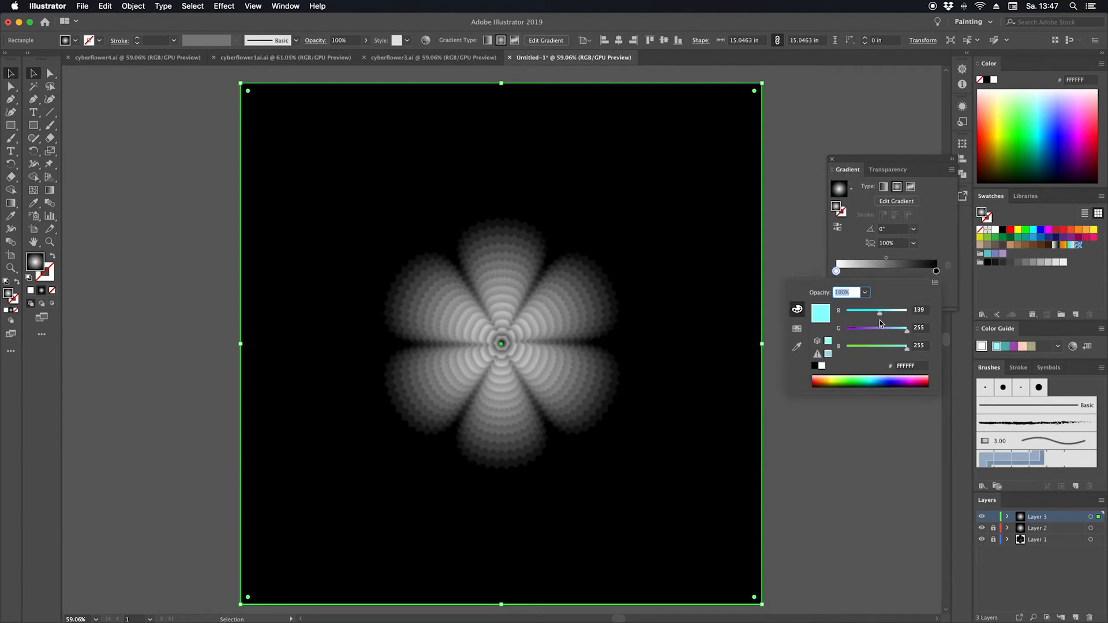
- Add a gradient stop at 15.12% to the top square, testing magenta and green and settling on yellow FFF76A
{"action": "left_click", "coordinate": [851, 271]}
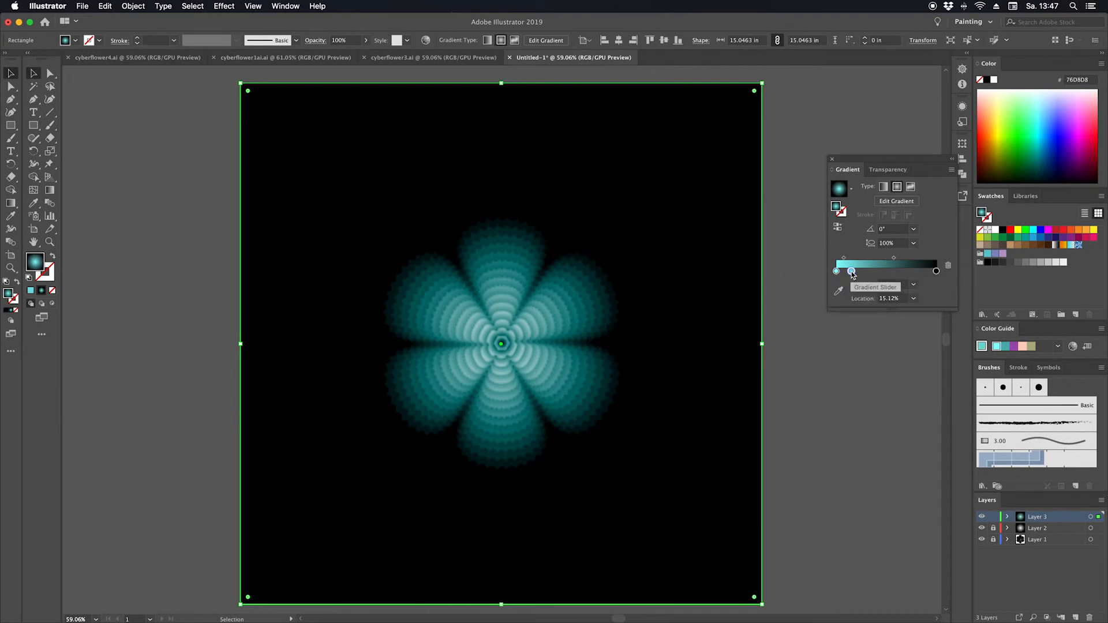
{"action": "double_click", "coordinate": [852, 271]}
{"action": "left_click_drag", "start_coordinate": [898, 381], "coordinate": [917, 378]}
{"action": "left_click", "coordinate": [909, 379]}
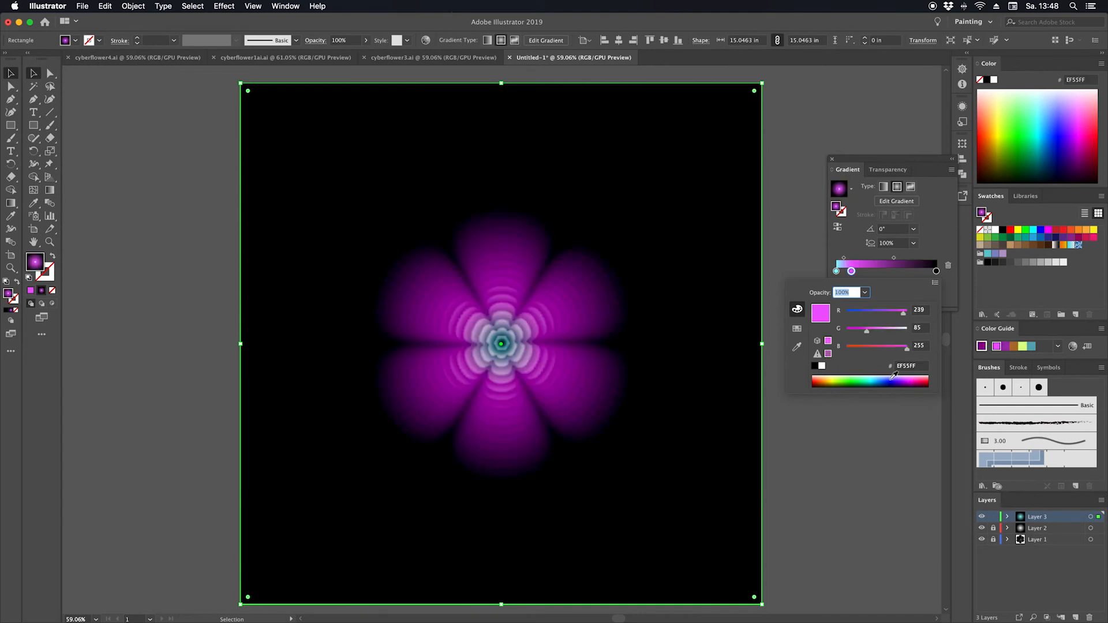
{"action": "left_click", "coordinate": [859, 379]}
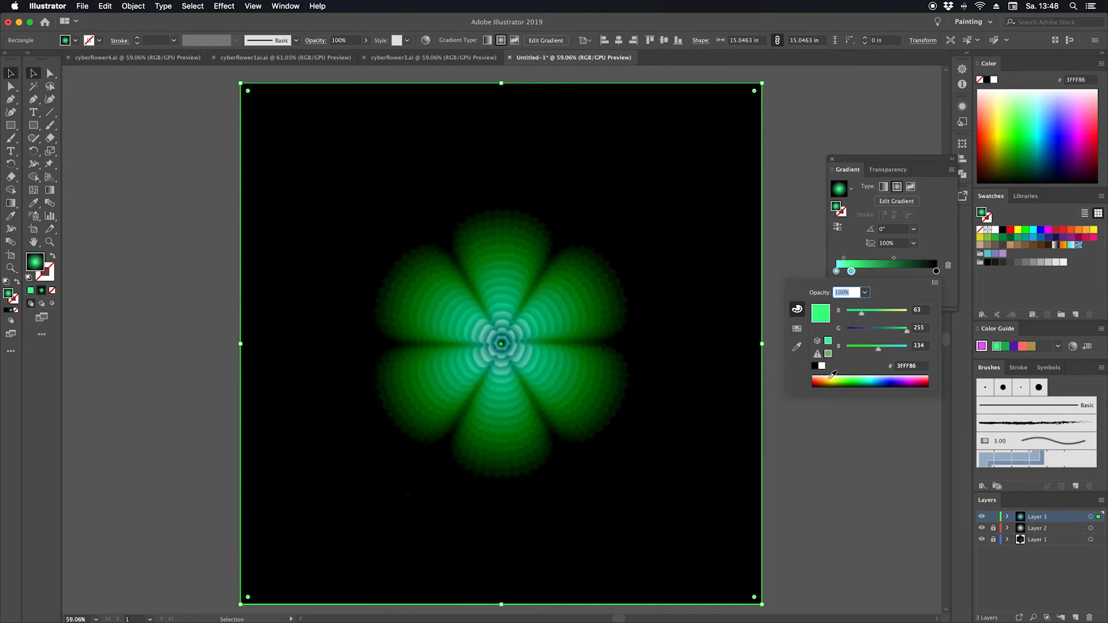
{"action": "left_click", "coordinate": [832, 378]}
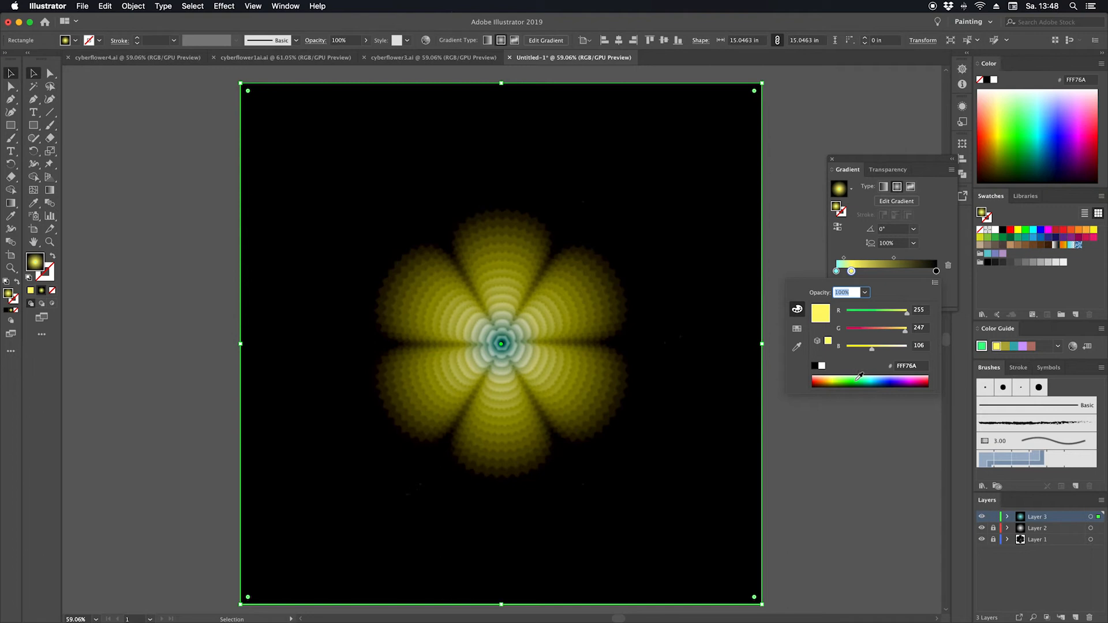
{"action": "left_click", "coordinate": [929, 214]}
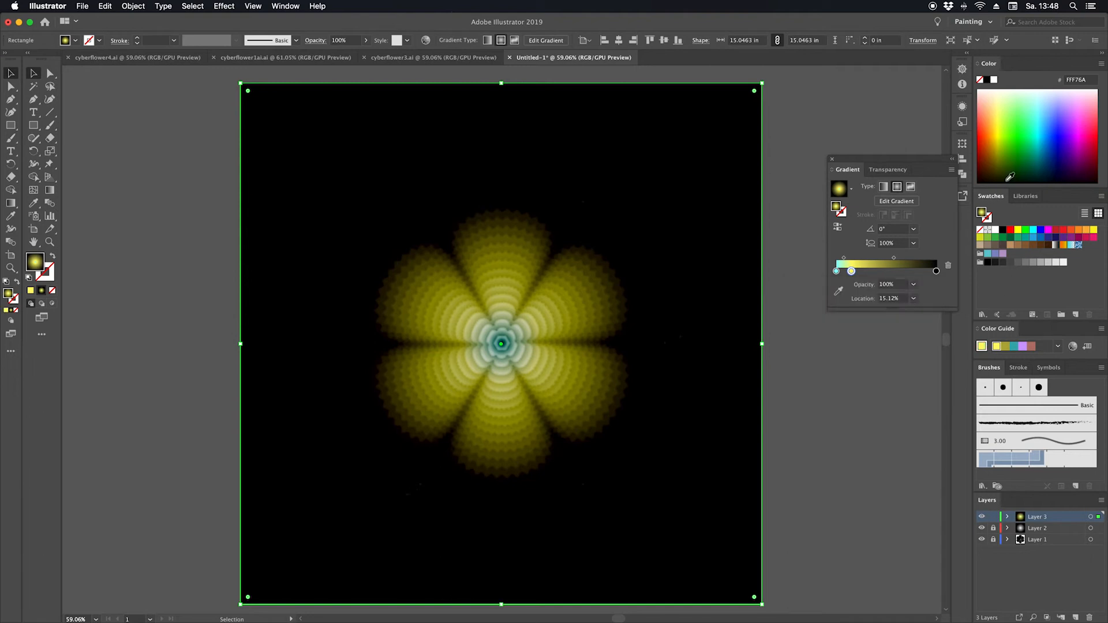
{"action": "left_click", "coordinate": [855, 102]}
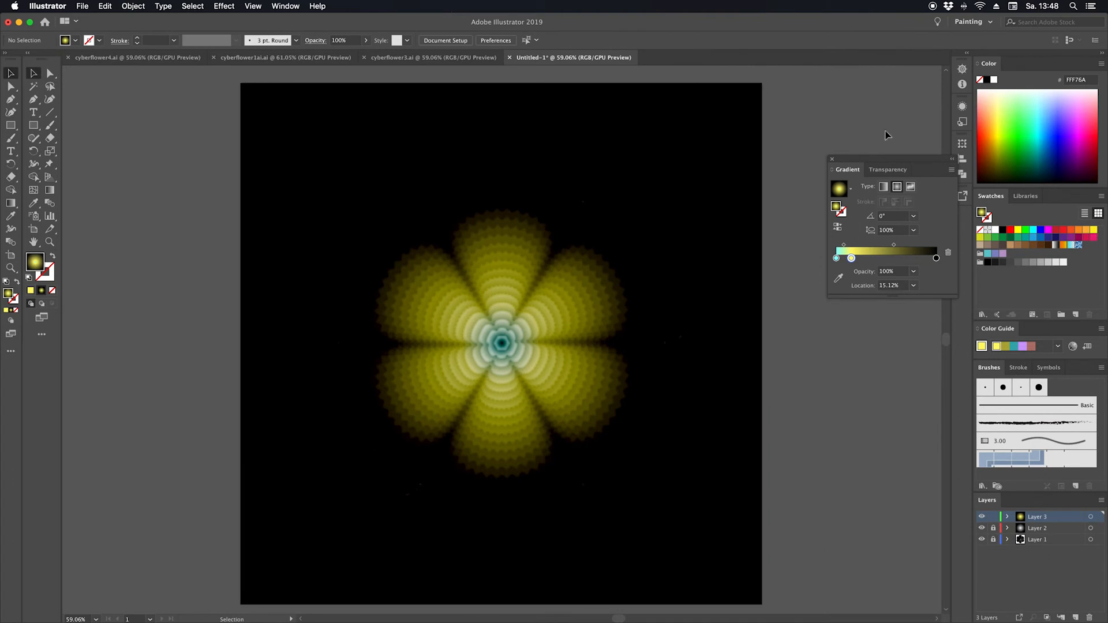
{"action": "left_click", "coordinate": [831, 161]}
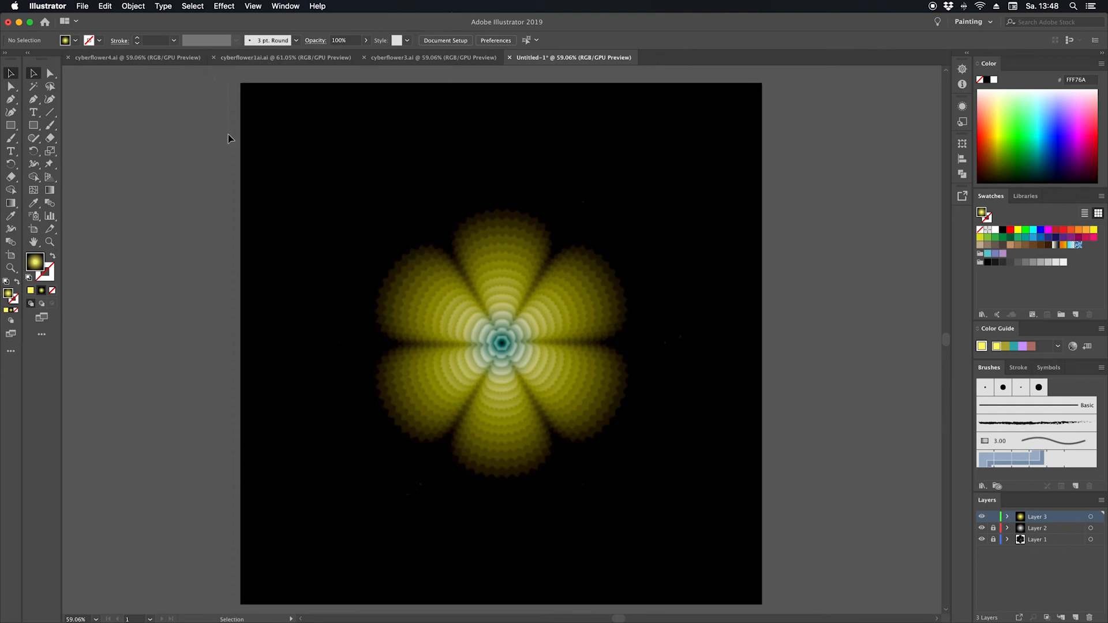
{"action": "scroll", "coordinate": [677, 371], "scroll_direction": "down", "scroll_amount": 4}
{"action": "key", "text": "super+a"}
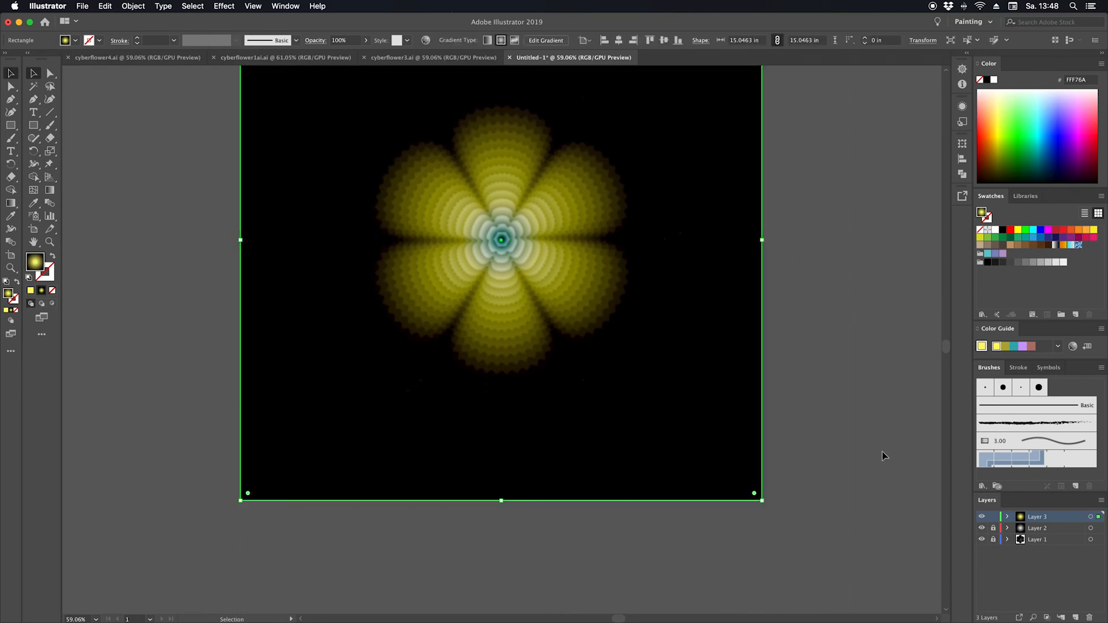
{"action": "scroll", "coordinate": [878, 453], "scroll_direction": "down", "scroll_amount": 1}
{"action": "scroll", "coordinate": [878, 453], "scroll_direction": "up", "scroll_amount": 3}
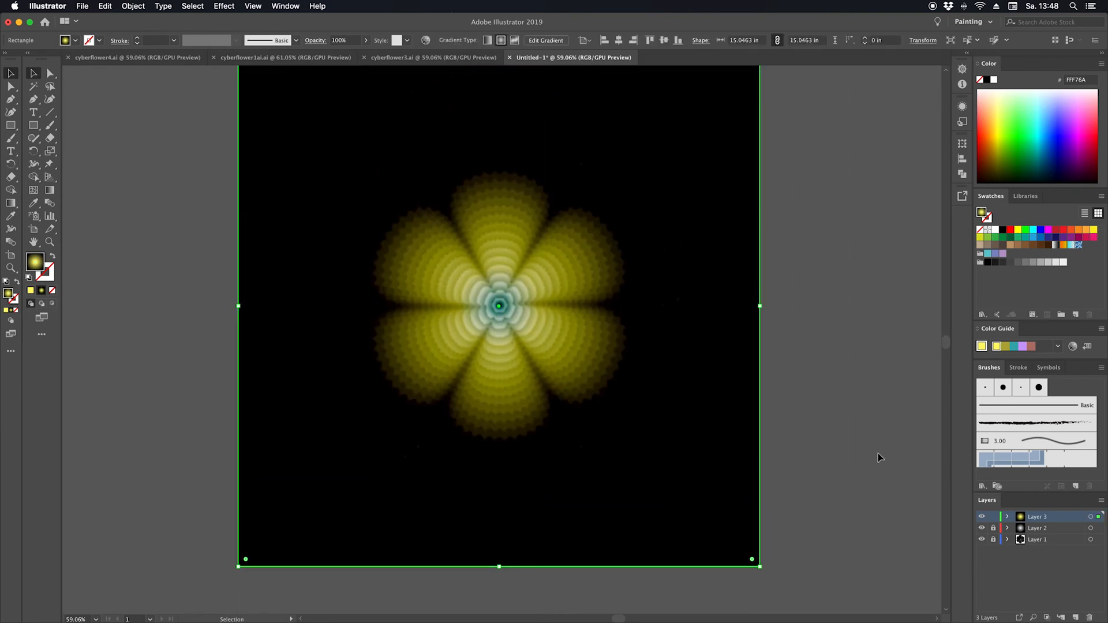
{"action": "left_click", "coordinate": [846, 420]}
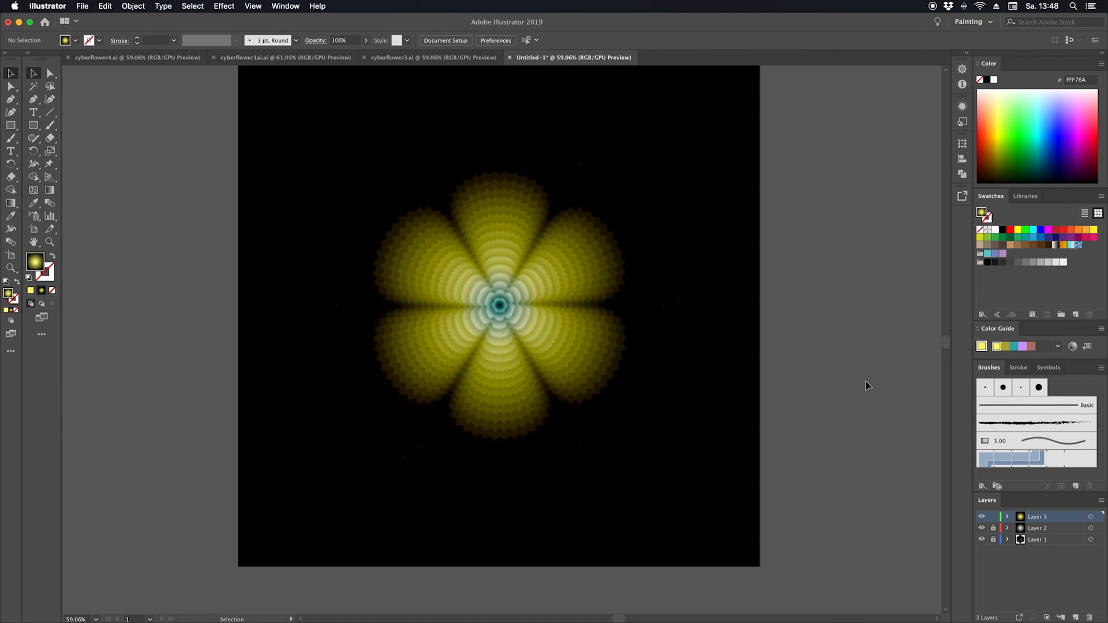